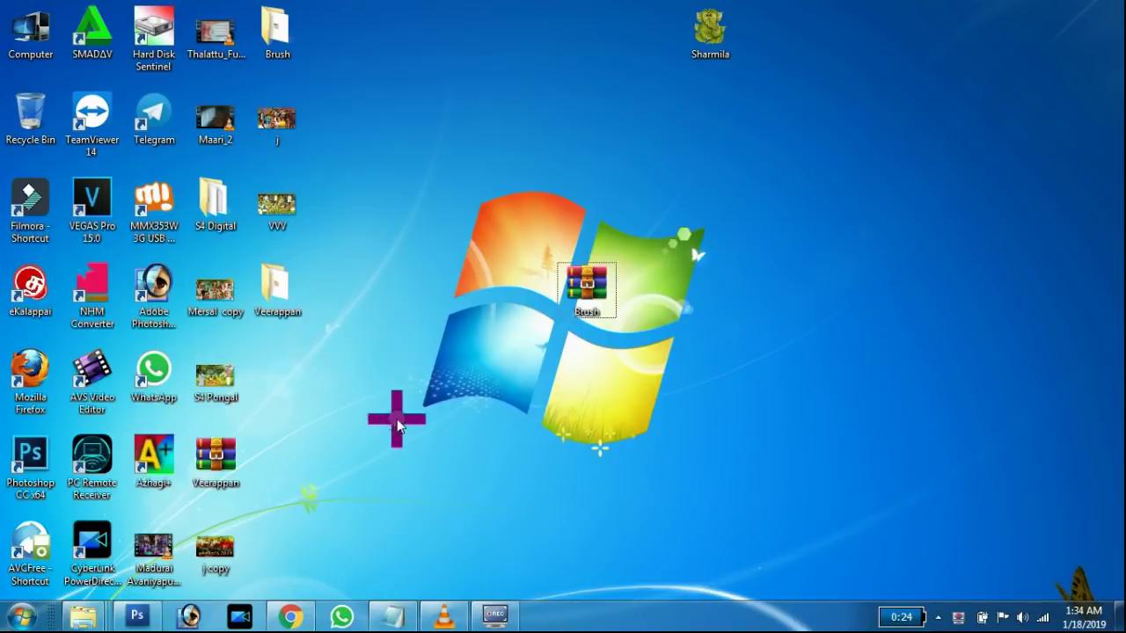
# Step: Copy the Brush download link from the open Notepad list of links
pyautogui.click(426, 261)
pyautogui.click(295, 616)
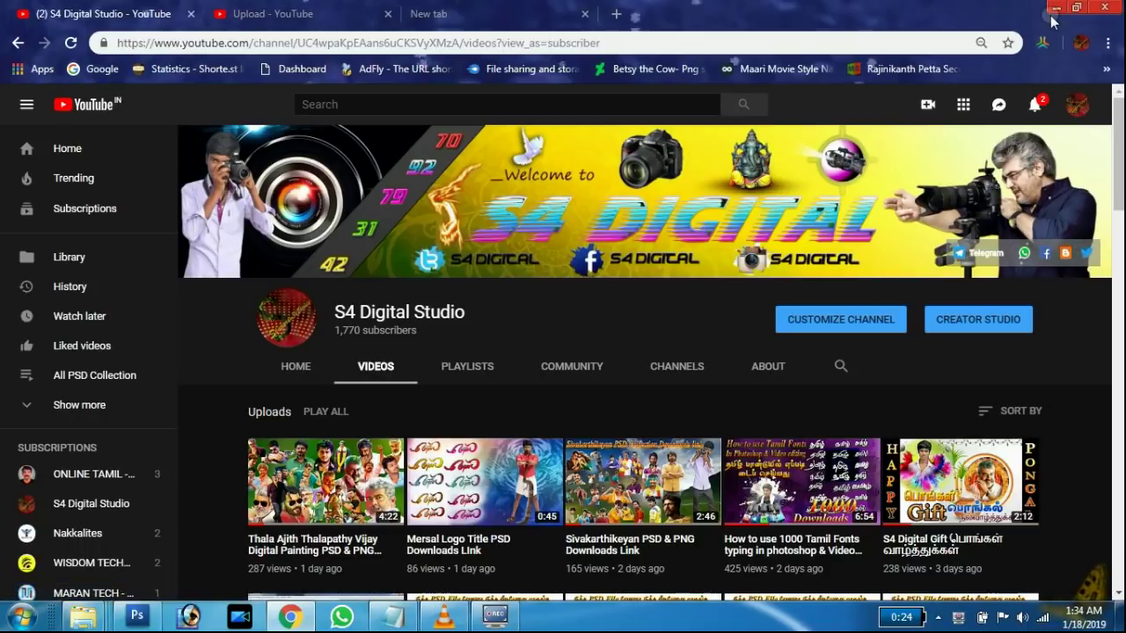
pyautogui.click(392, 615)
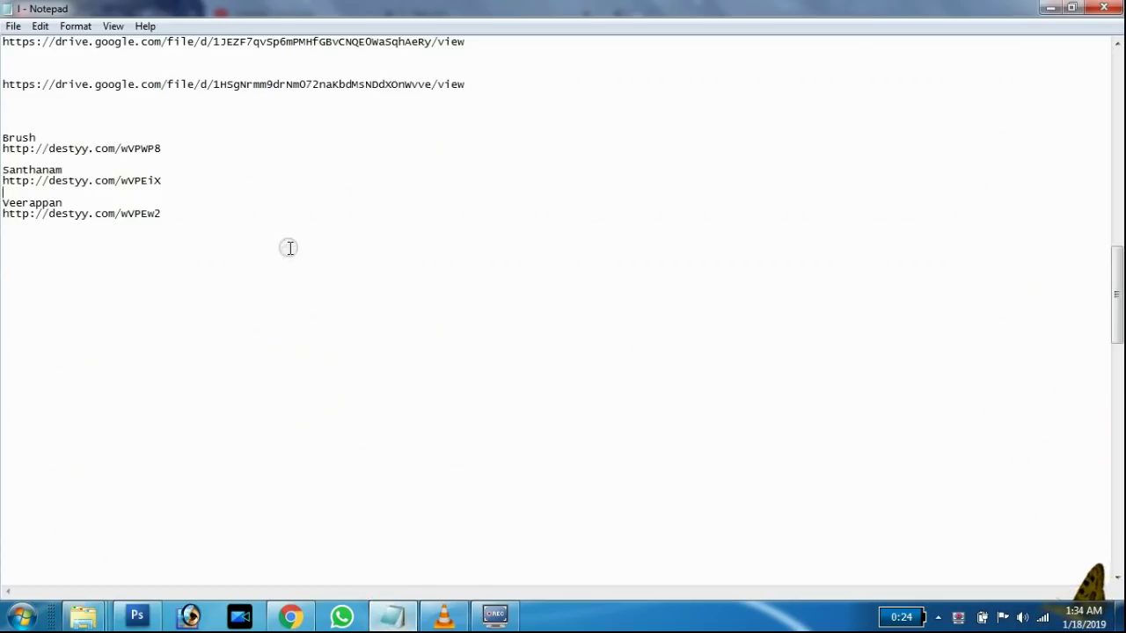
pyautogui.moveTo(162, 148); pyautogui.dragTo(3, 139)
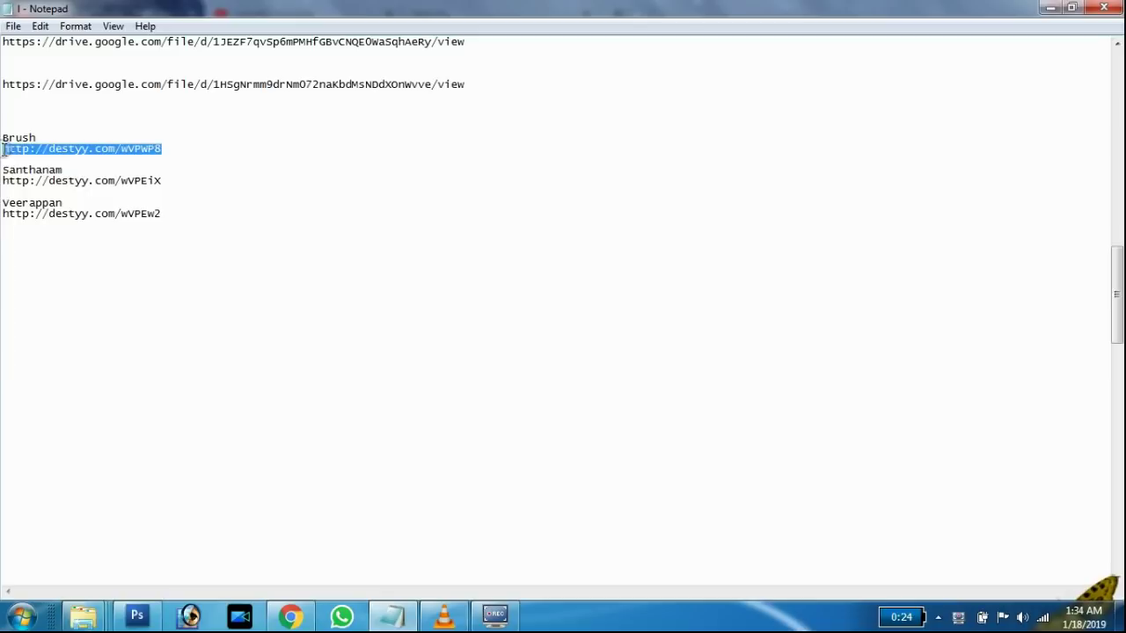
pyautogui.rightClick(4, 149)
pyautogui.click(76, 201)
# Step: Load the copied Brush link in Chrome's empty tab and deny the site's notification request
pyautogui.click(290, 616)
pyautogui.click(420, 14)
pyautogui.hotkey('ctrl', 'v')
pyautogui.press('Return')
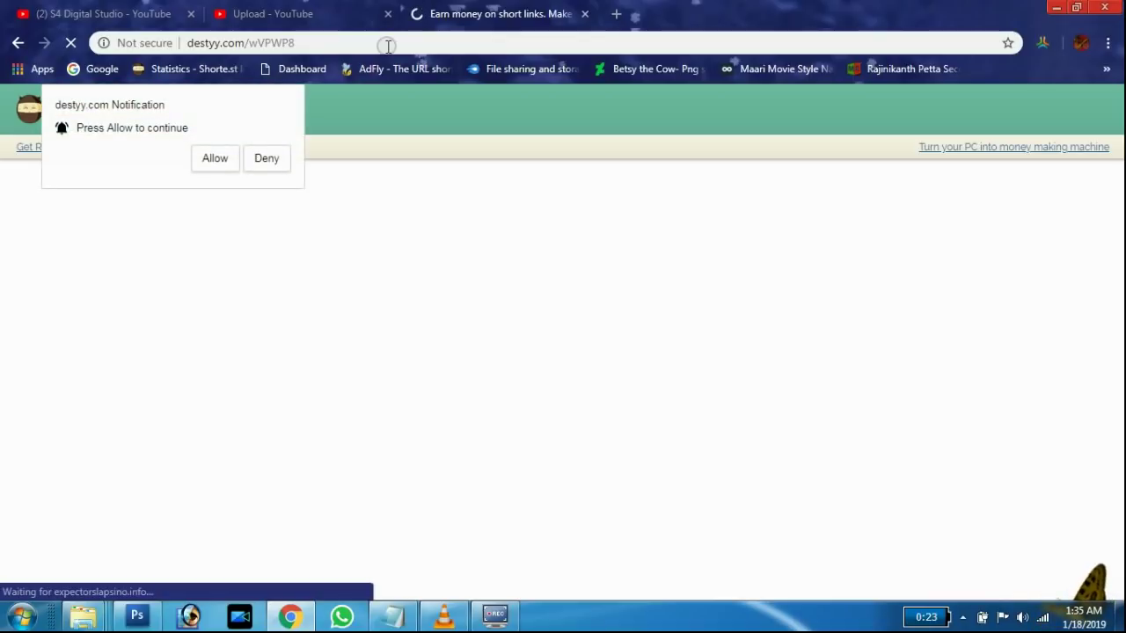
pyautogui.click(265, 158)
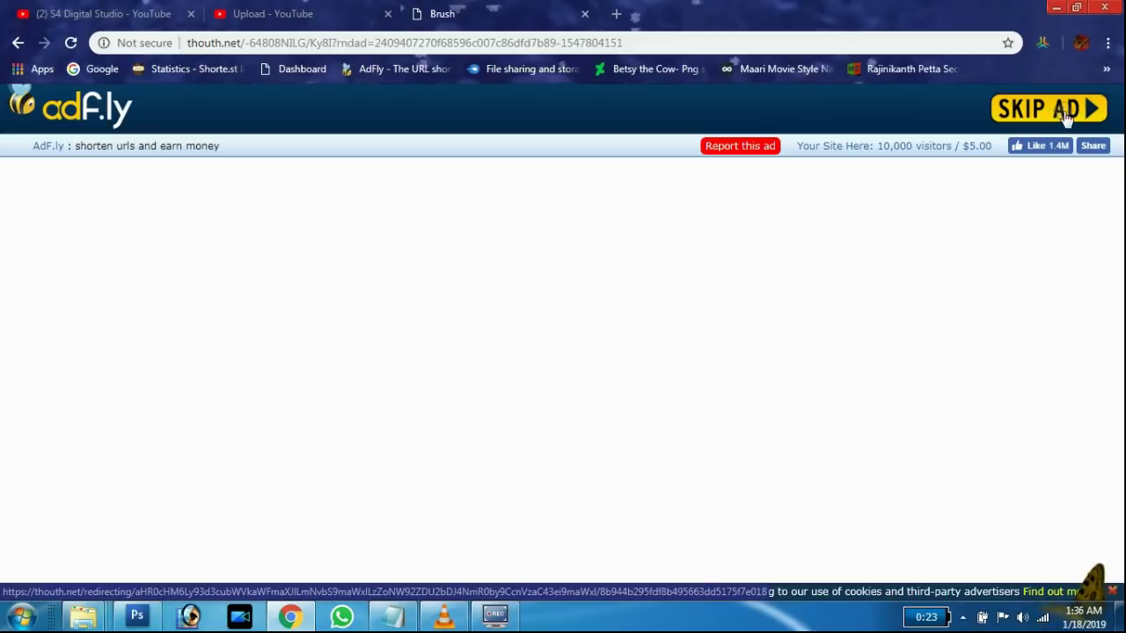
# Step: Continue past the ad and redirect pages to the Brush.7z download on MediaFire
pyautogui.click(1077, 112)
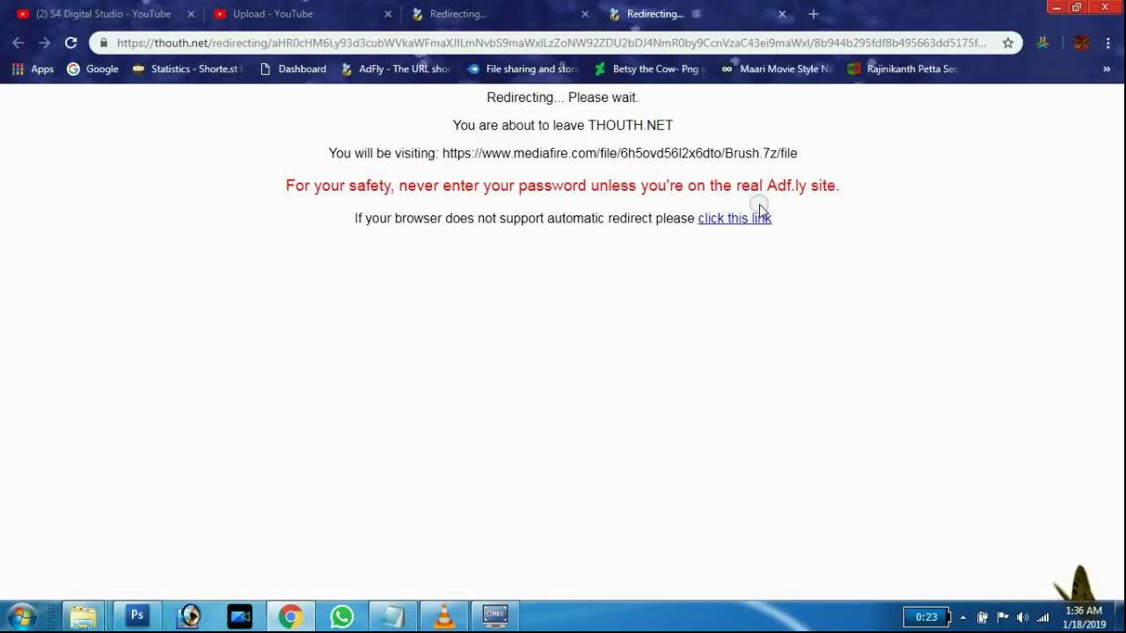
pyautogui.click(754, 220)
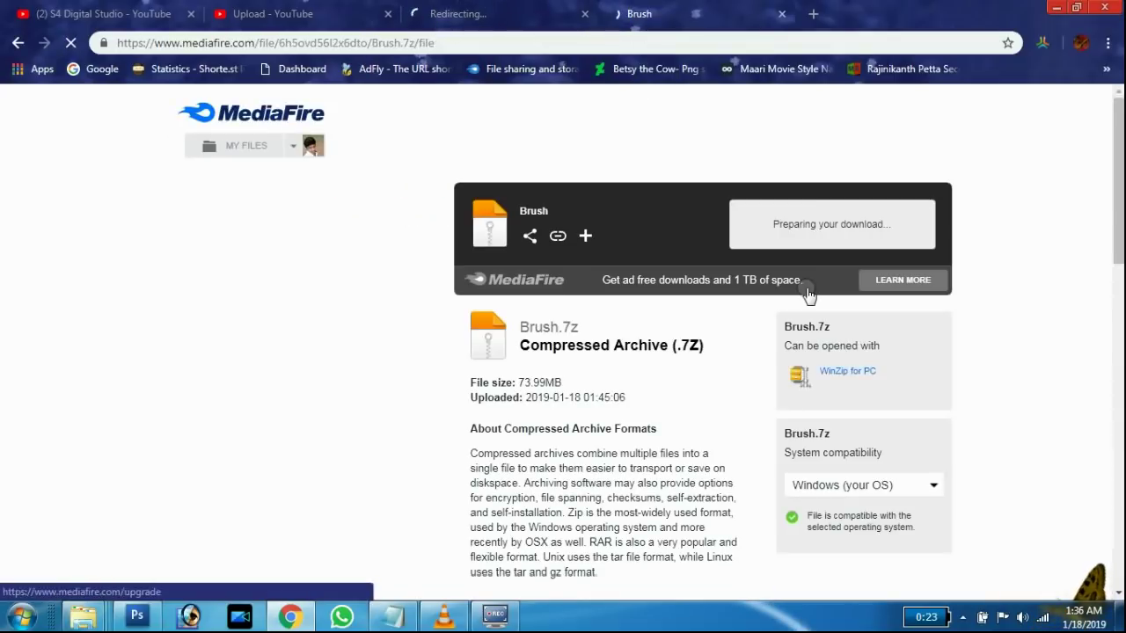
pyautogui.click(786, 227)
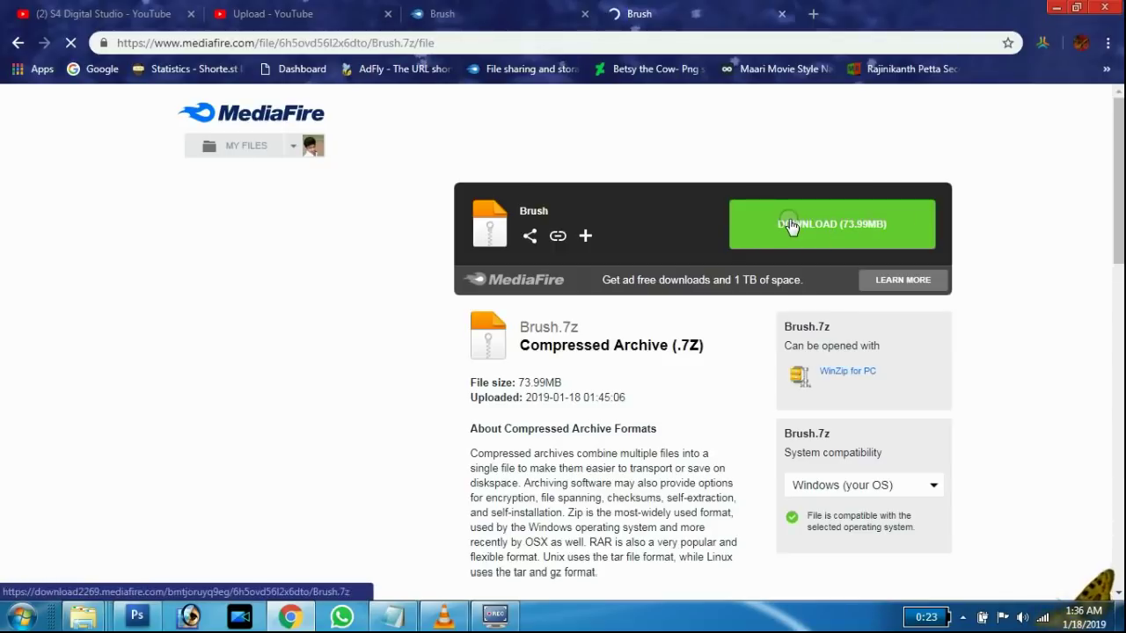
# Step: Return to the desktop, start extracting the Brush archive and enter the archive password
pyautogui.click(1056, 7)
pyautogui.click(1061, 7)
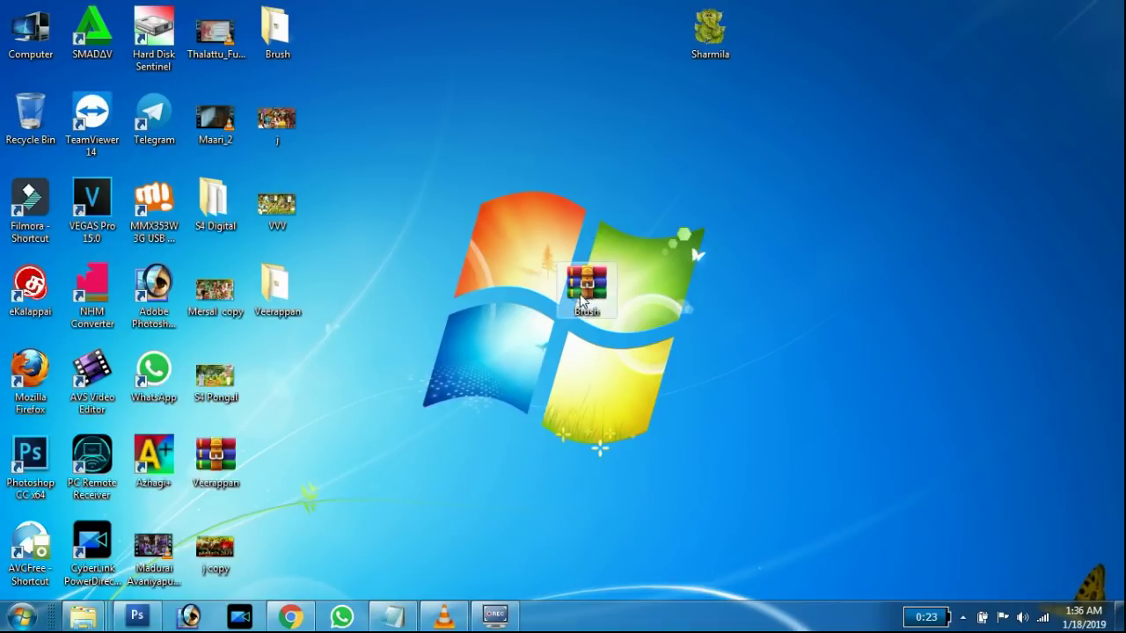
pyautogui.doubleClick(586, 295)
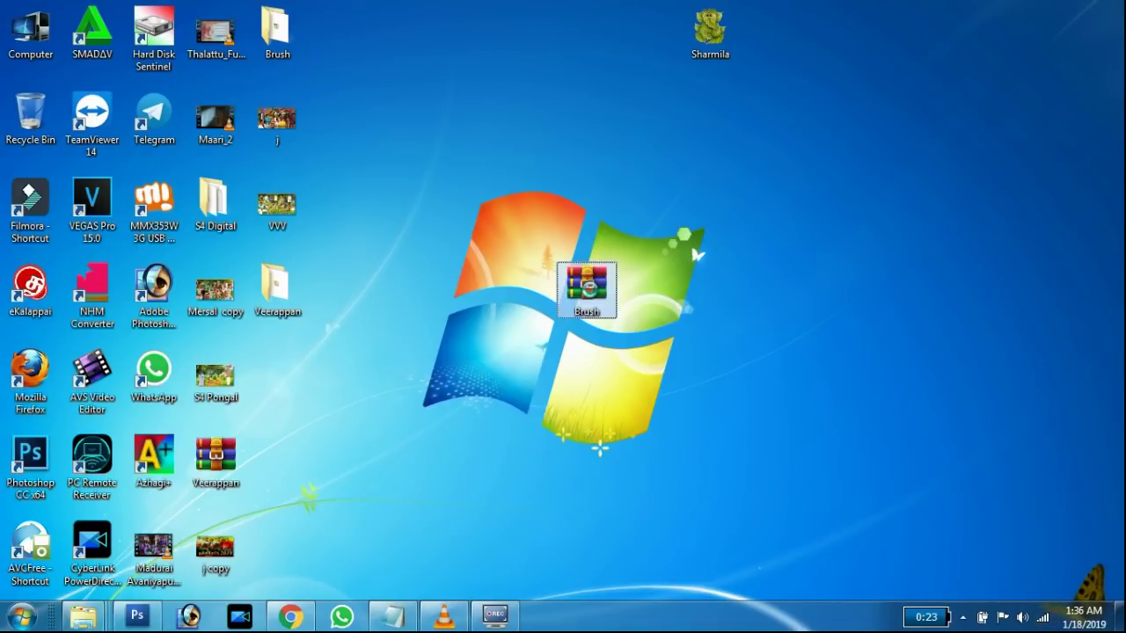
pyautogui.rightClick(589, 286)
pyautogui.click(637, 271)
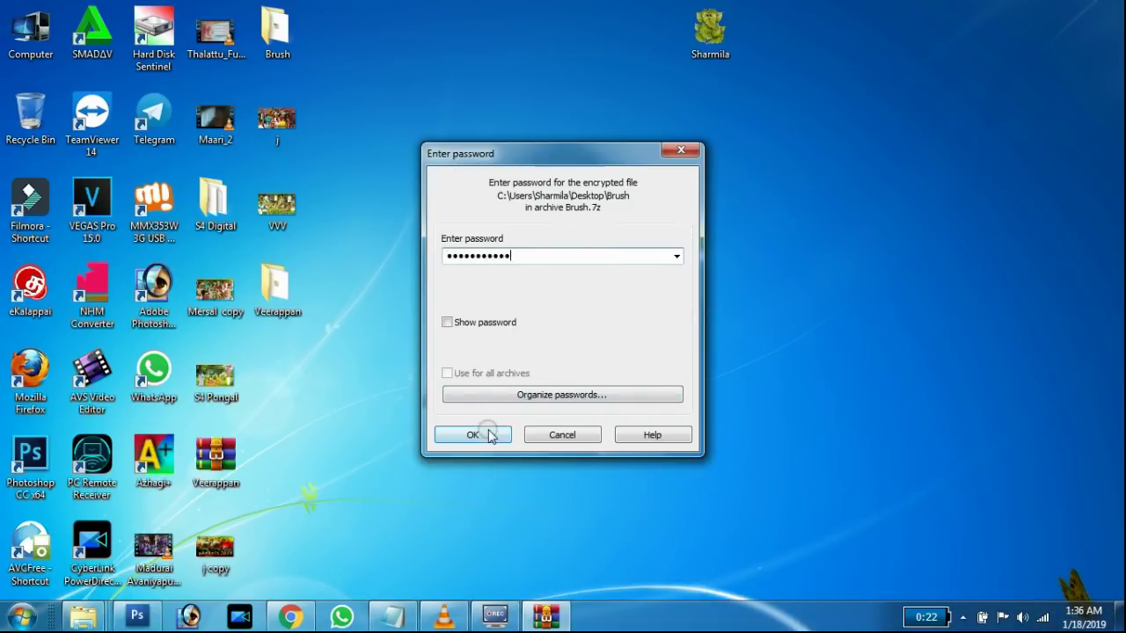
pyautogui.click(528, 435)
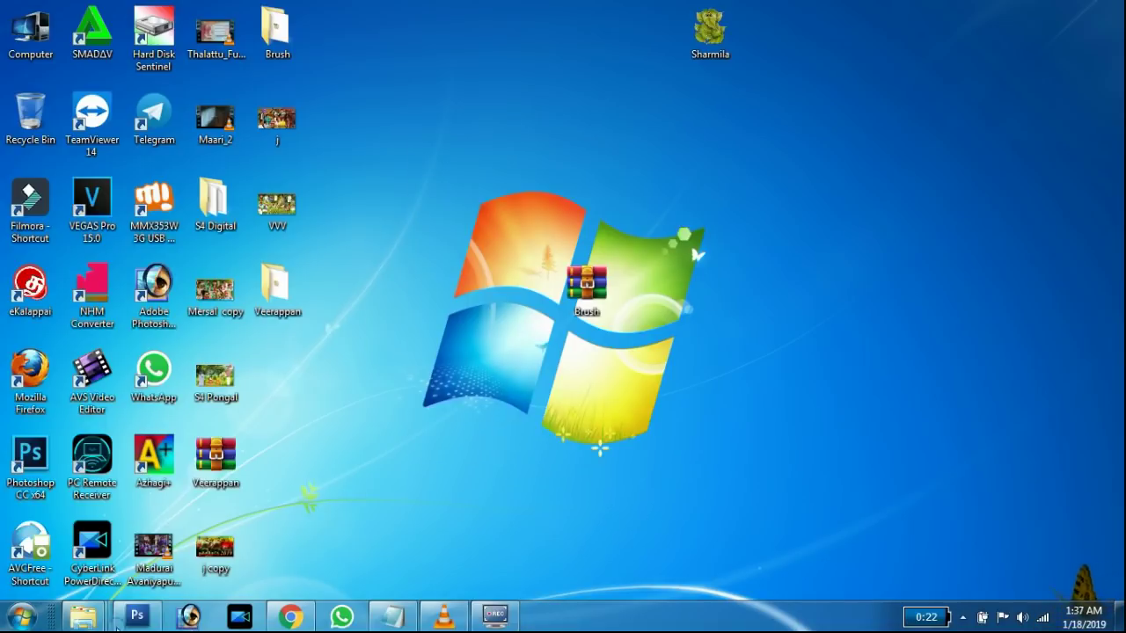
# Step: Switch to Photoshop and load the Brush file from the desktop's Brush folder into the brush presets
pyautogui.click(136, 616)
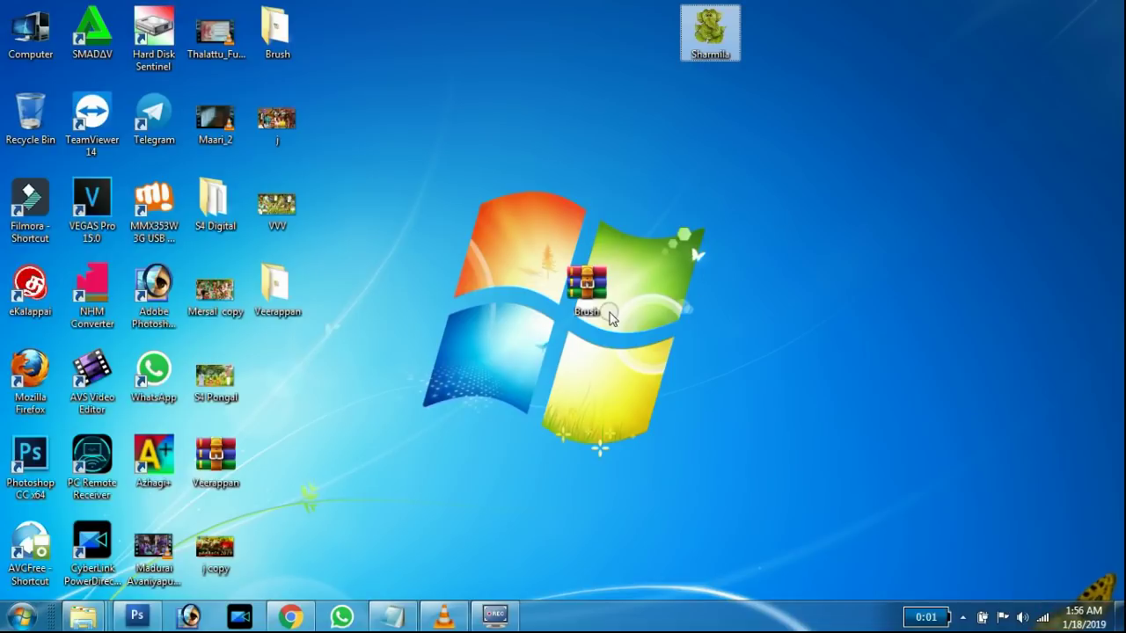
pyautogui.click(139, 617)
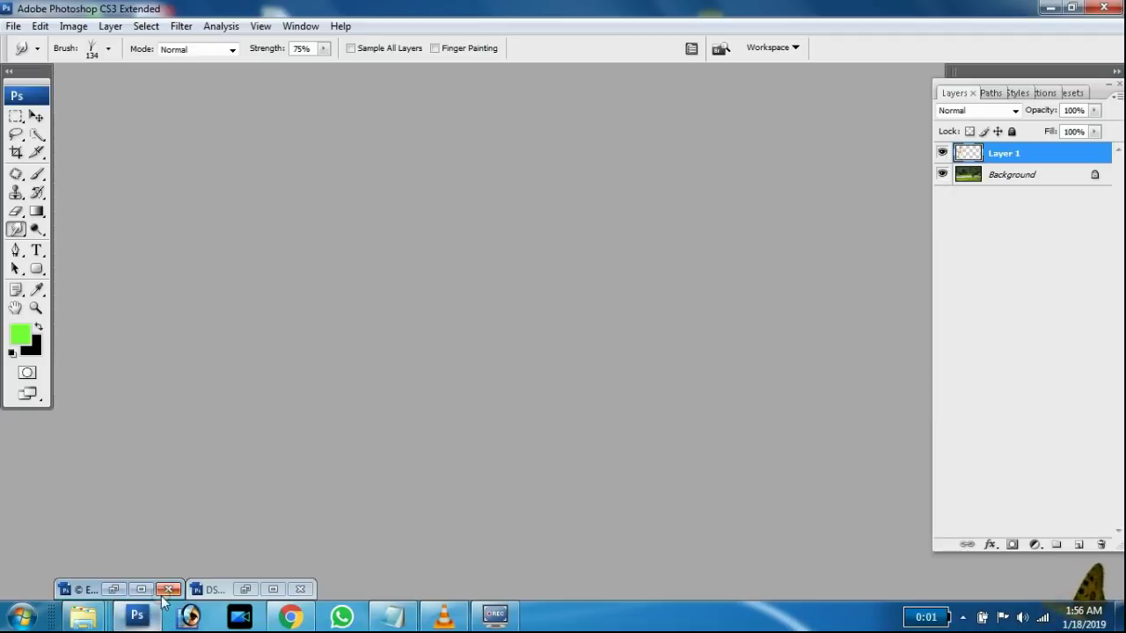
pyautogui.click(243, 595)
pyautogui.rightClick(1084, 207)
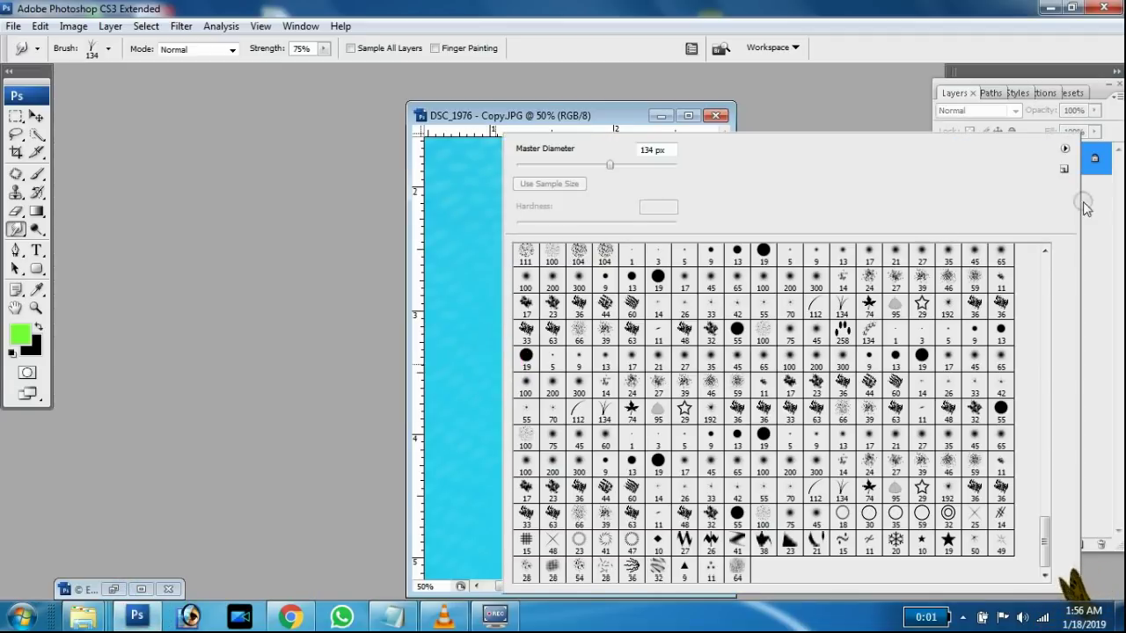
pyautogui.click(1065, 152)
pyautogui.click(1018, 374)
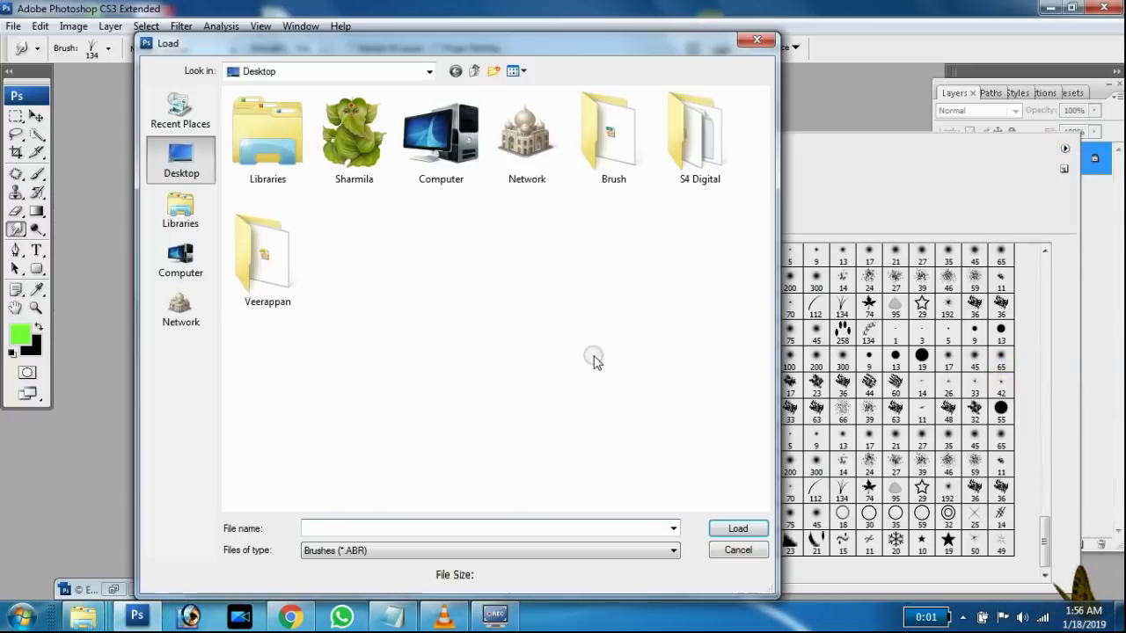
pyautogui.doubleClick(586, 105)
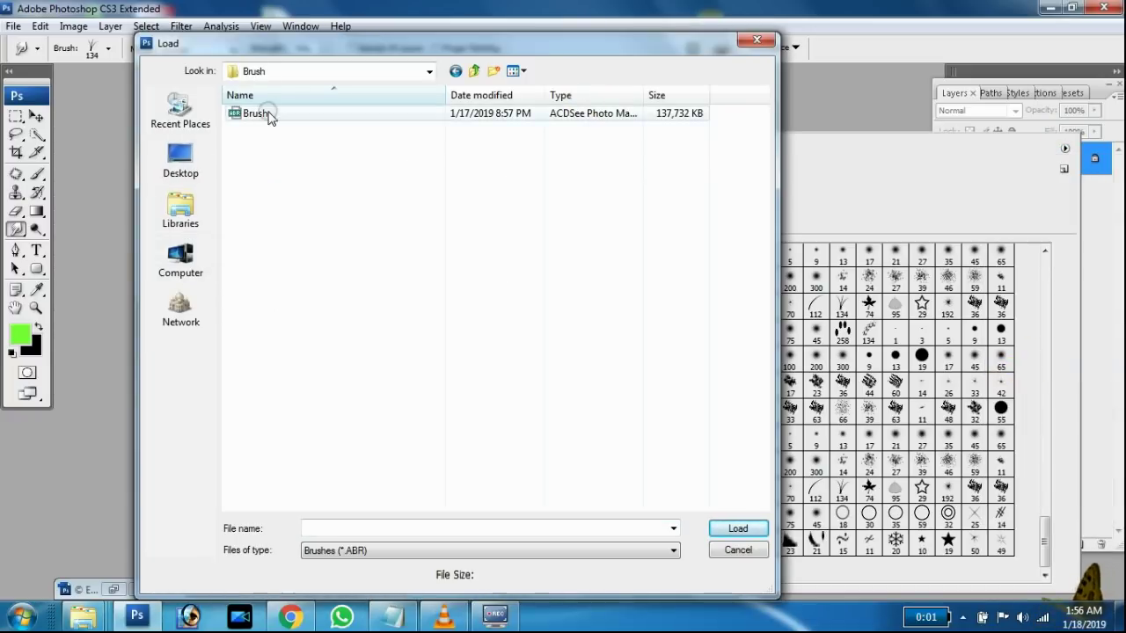
pyautogui.click(268, 113)
pyautogui.click(738, 529)
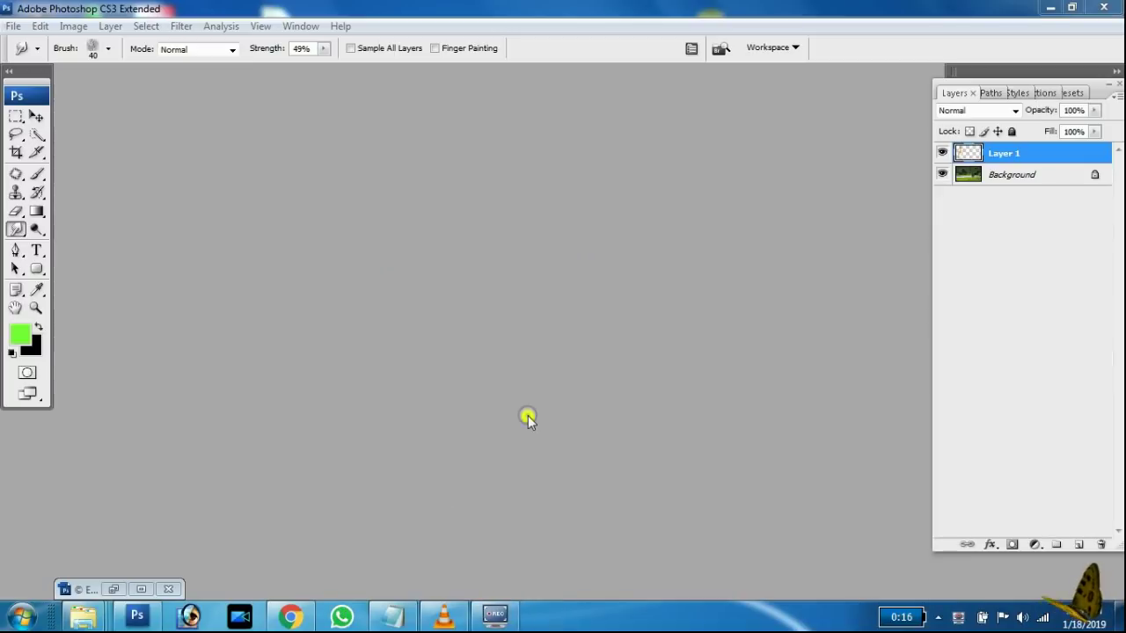
# Step: Open the portrait DSC_1976 - Copy.JPG and maximize its document window
pyautogui.hotkey('ctrl', 'o')
pyautogui.doubleClick(605, 195)
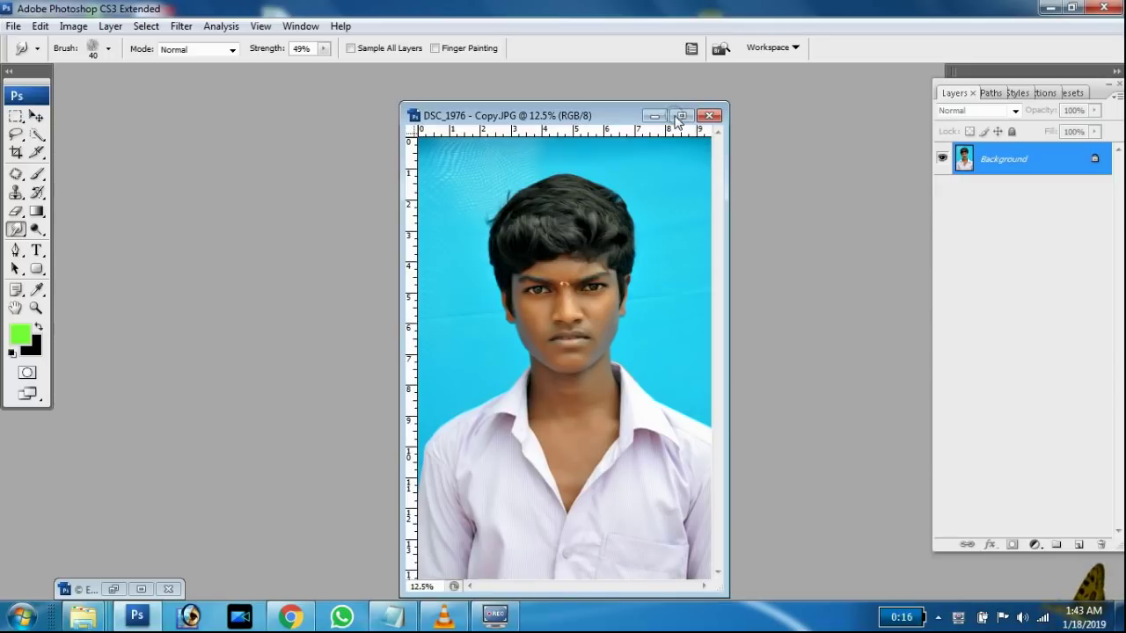
pyautogui.click(680, 117)
# Step: Choose the soft, rough-edged 65 px brush tip from the presets for the Smudge tool
pyautogui.rightClick(372, 349)
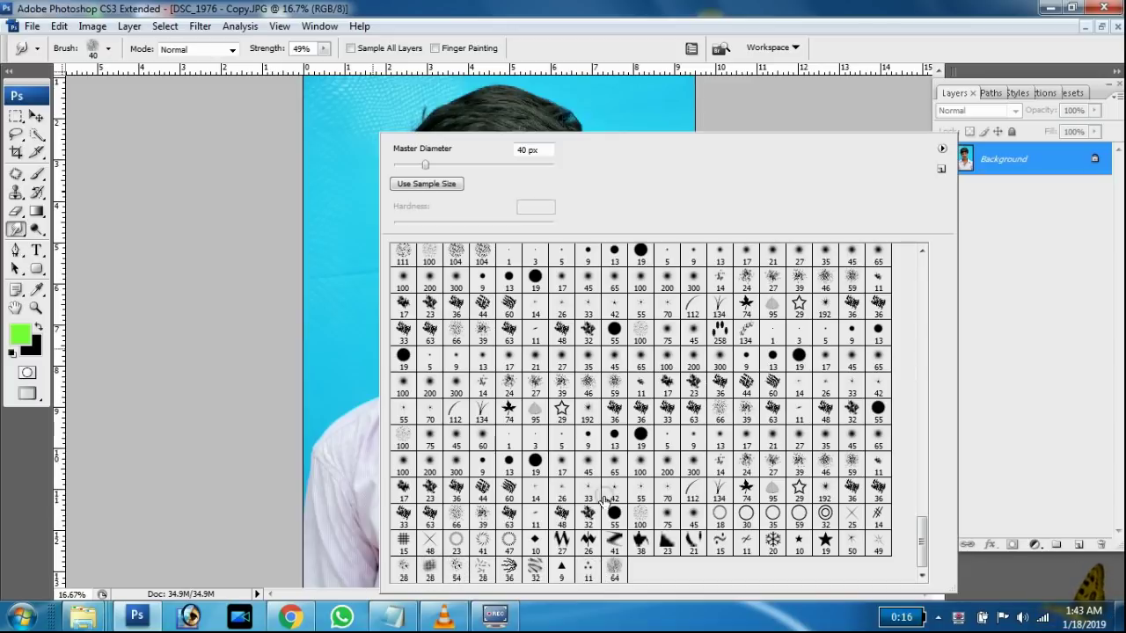
pyautogui.moveTo(920, 536); pyautogui.dragTo(922, 484)
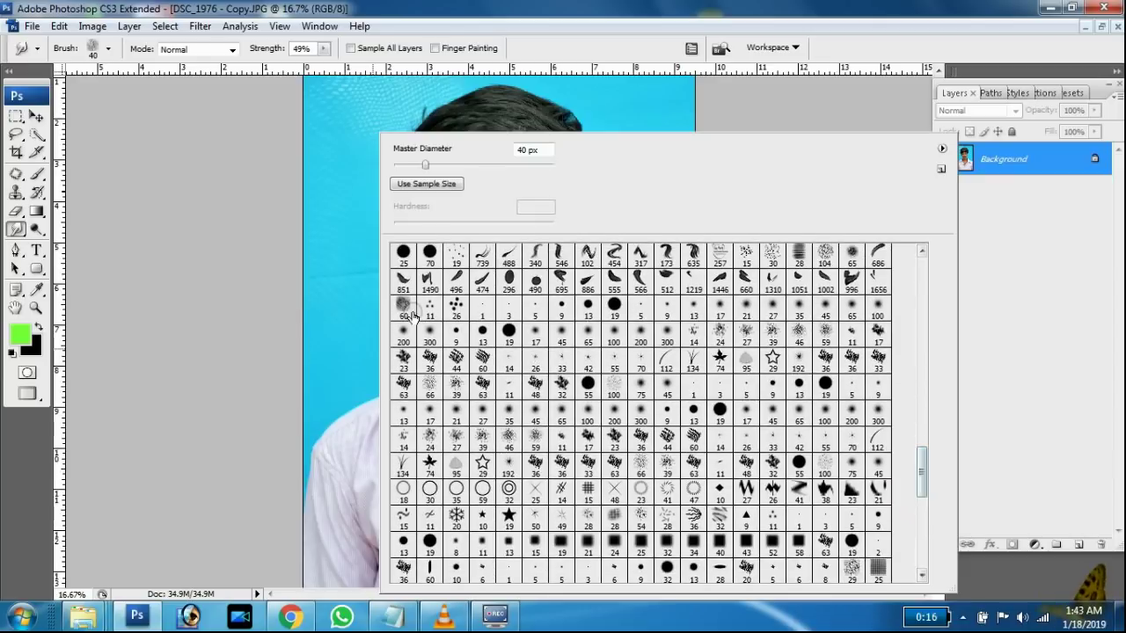
pyautogui.click(464, 308)
pyautogui.click(513, 165)
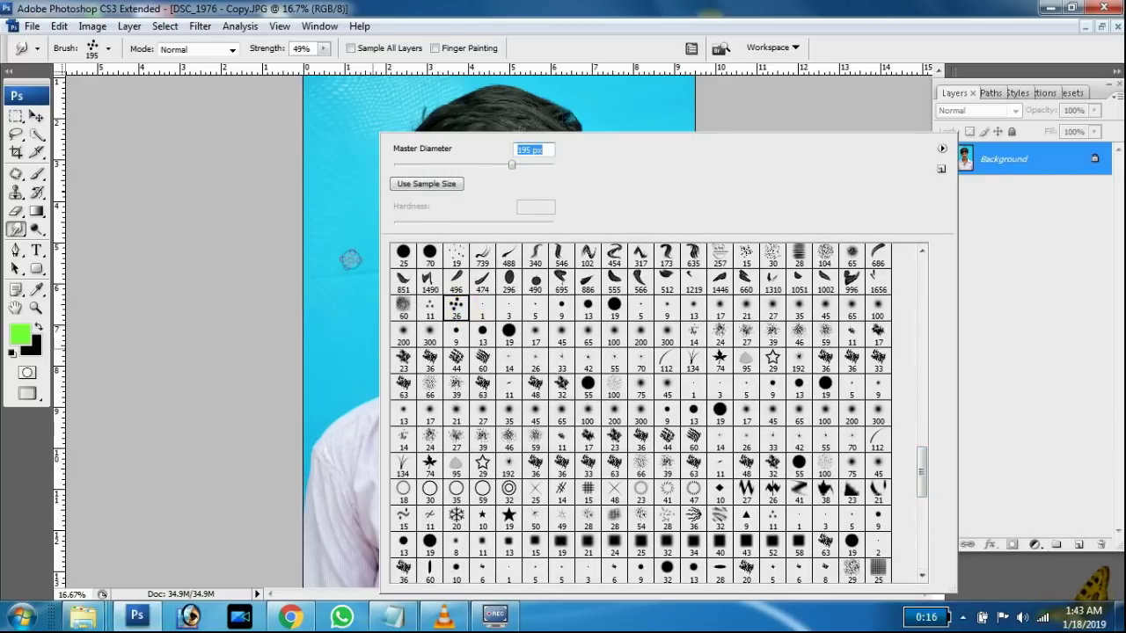
pyautogui.click(407, 308)
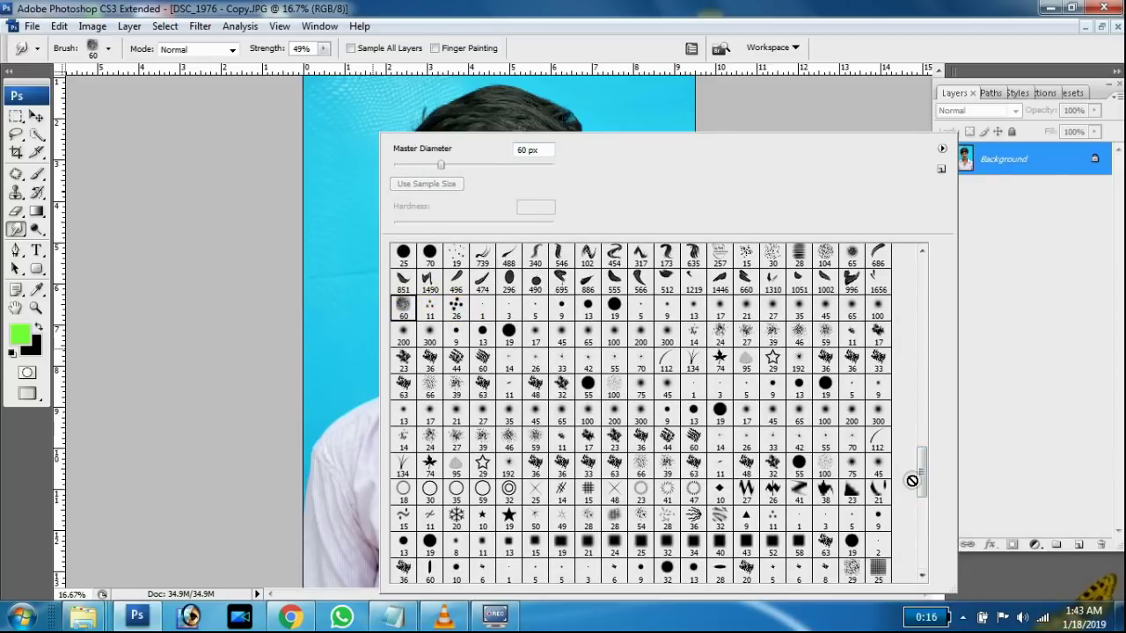
pyautogui.moveTo(921, 483); pyautogui.dragTo(921, 431)
pyautogui.click(667, 416)
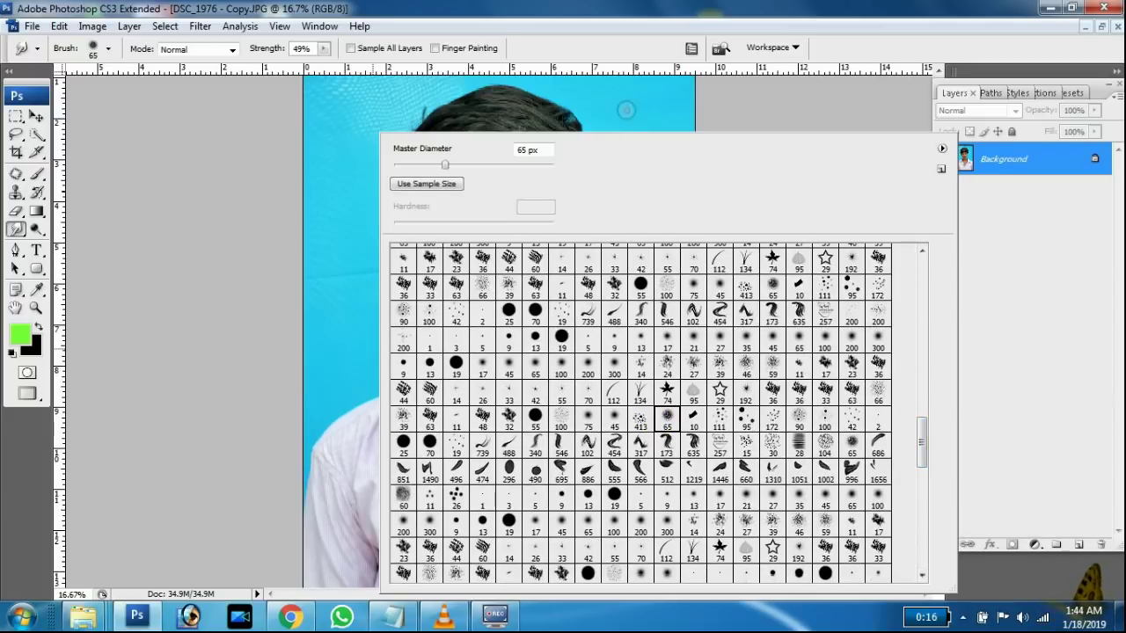
pyautogui.press('Return')
# Step: Smudge the skin down the bridge of the nose, reducing the brush size for the closer work
pyautogui.hotkey('ctrl', '+')
pyautogui.hotkey('ctrl', '+')
pyautogui.hotkey('ctrl', '+')
pyautogui.hotkey('ctrl', '+')
pyautogui.moveTo(519, 164); pyautogui.dragTo(504, 379)
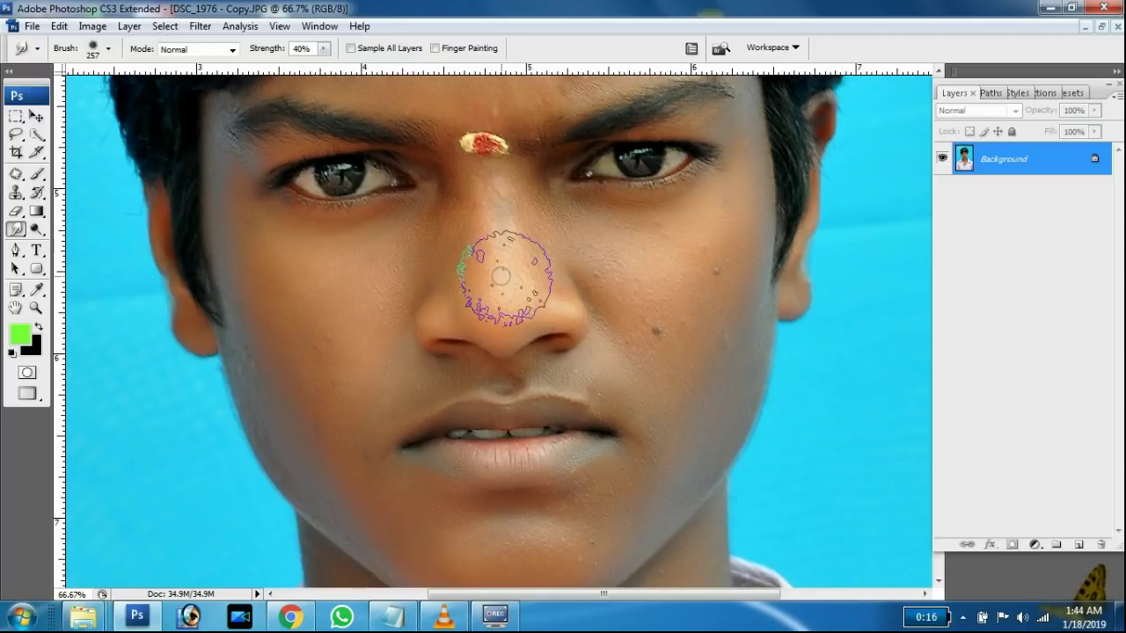
pyautogui.press('[')
pyautogui.press('[')
pyautogui.press('[')
pyautogui.press('[')
pyautogui.hotkey('ctrl', '+')
pyautogui.moveTo(501, 276); pyautogui.dragTo(502, 346)
# Step: Reduce the smudge brush to 80 px and smooth the skin on the nose tip and bridge
pyautogui.press('[')
pyautogui.press('[')
pyautogui.press('[')
pyautogui.press('[')
pyautogui.click(501, 350)
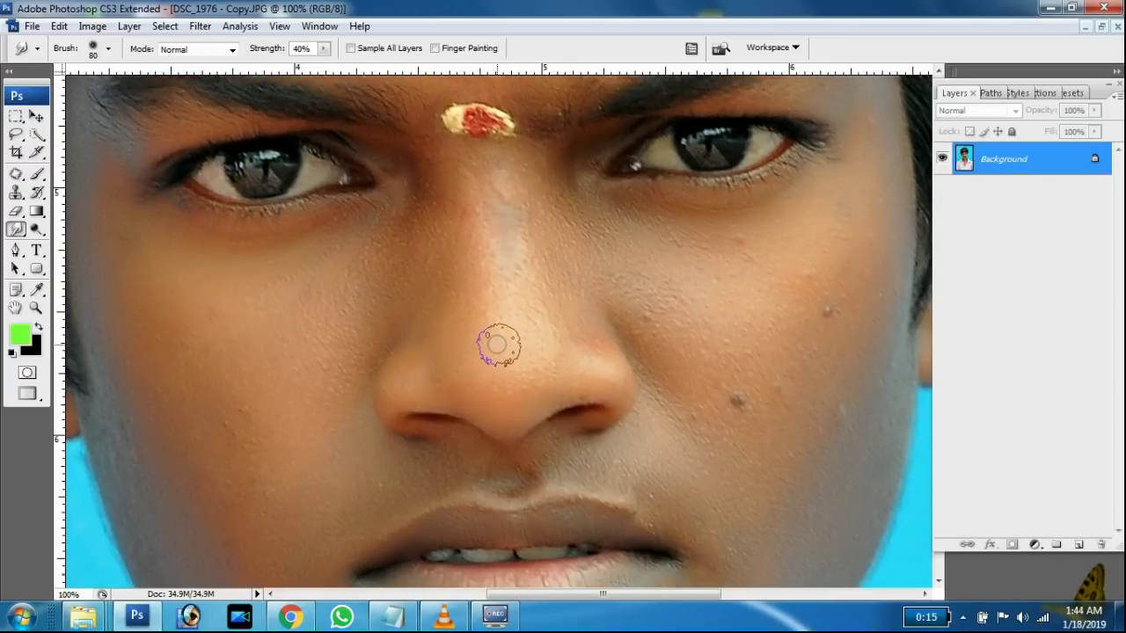
pyautogui.moveTo(480, 282)
pyautogui.mouseDown()
pyautogui.moveTo(456, 333)
pyautogui.moveTo(478, 296)
pyautogui.moveTo(473, 244)
pyautogui.mouseUp()
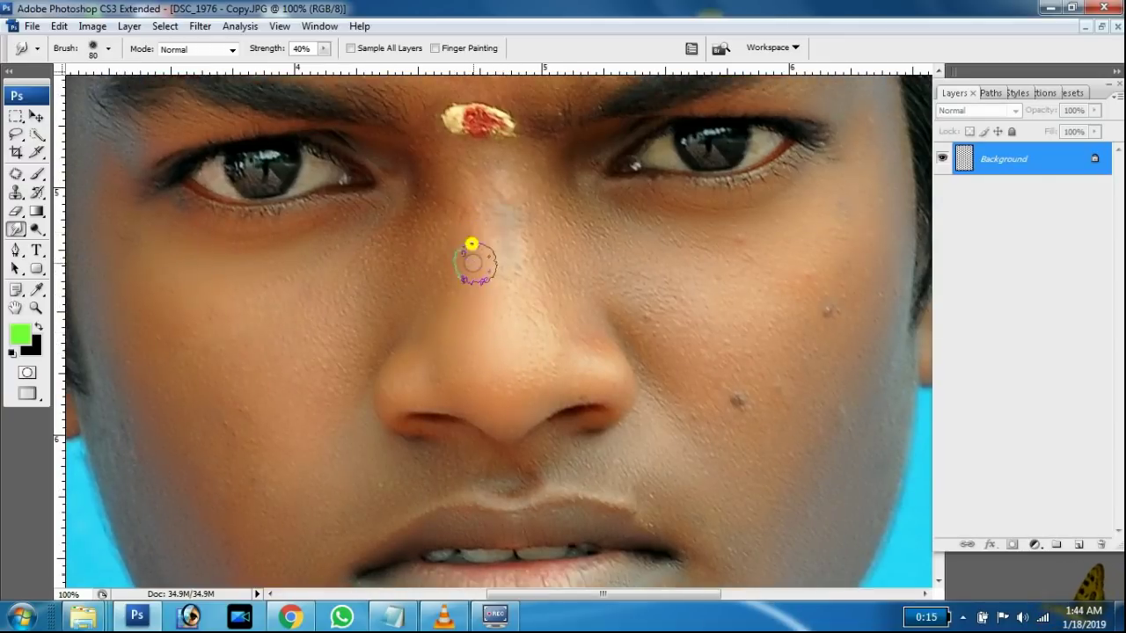
pyautogui.moveTo(497, 351); pyautogui.dragTo(510, 295)
pyautogui.moveTo(460, 357); pyautogui.dragTo(522, 370)
pyautogui.moveTo(448, 342); pyautogui.dragTo(455, 289)
# Step: Smudge the inner cheek under the eye on the image's left, and blend the nose bridge and nostril area
pyautogui.moveTo(447, 315); pyautogui.dragTo(449, 214)
pyautogui.moveTo(442, 229); pyautogui.dragTo(402, 302)
pyautogui.moveTo(413, 256); pyautogui.dragTo(367, 317)
pyautogui.moveTo(437, 196)
pyautogui.mouseDown()
pyautogui.moveTo(434, 229)
pyautogui.moveTo(481, 205)
pyautogui.mouseUp()
pyautogui.moveTo(508, 246)
pyautogui.mouseDown()
pyautogui.moveTo(518, 300)
pyautogui.moveTo(521, 279)
pyautogui.mouseUp()
pyautogui.moveTo(620, 405)
pyautogui.mouseDown()
pyautogui.moveTo(513, 382)
pyautogui.moveTo(574, 356)
pyautogui.moveTo(530, 307)
pyautogui.moveTo(525, 259)
pyautogui.moveTo(539, 305)
pyautogui.moveTo(543, 272)
pyautogui.moveTo(541, 284)
pyautogui.moveTo(533, 237)
pyautogui.moveTo(549, 342)
pyautogui.moveTo(551, 305)
pyautogui.moveTo(594, 340)
pyautogui.moveTo(558, 302)
pyautogui.moveTo(595, 342)
pyautogui.moveTo(552, 344)
pyautogui.moveTo(561, 351)
pyautogui.moveTo(550, 282)
pyautogui.moveTo(525, 337)
pyautogui.moveTo(512, 332)
pyautogui.moveTo(560, 357)
pyautogui.moveTo(418, 388)
pyautogui.moveTo(432, 386)
pyautogui.moveTo(418, 362)
pyautogui.moveTo(439, 359)
pyautogui.moveTo(422, 355)
pyautogui.moveTo(433, 350)
pyautogui.moveTo(468, 372)
pyautogui.moveTo(448, 366)
pyautogui.moveTo(527, 327)
pyautogui.mouseUp()
pyautogui.moveTo(513, 256); pyautogui.dragTo(507, 219)
pyautogui.moveTo(515, 302); pyautogui.dragTo(516, 251)
# Step: Examine the smoothed nose and cheek both close up and with the whole face in view
pyautogui.hotkey('ctrl', '-')
pyautogui.hotkey('ctrl', '-')
pyautogui.hotkey('ctrl', '-')
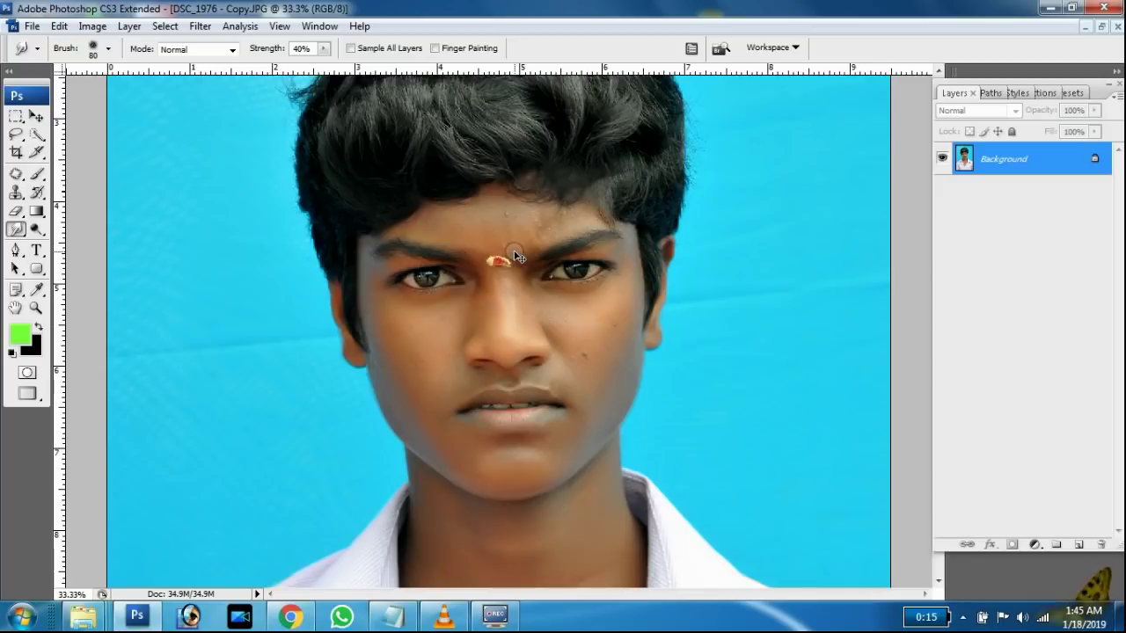
pyautogui.hotkey('ctrl', '+')
pyautogui.hotkey('ctrl', '+')
pyautogui.hotkey('ctrl', '+')
pyautogui.hotkey('ctrl', '+')
pyautogui.hotkey('ctrl', '-')
pyautogui.hotkey('ctrl', '-')
pyautogui.hotkey('ctrl', '-')
pyautogui.hotkey('ctrl', '-')
# Step: Choose a scattered speckle brush tip for smudging and set its diameter to 349 px
pyautogui.rightClick(517, 255)
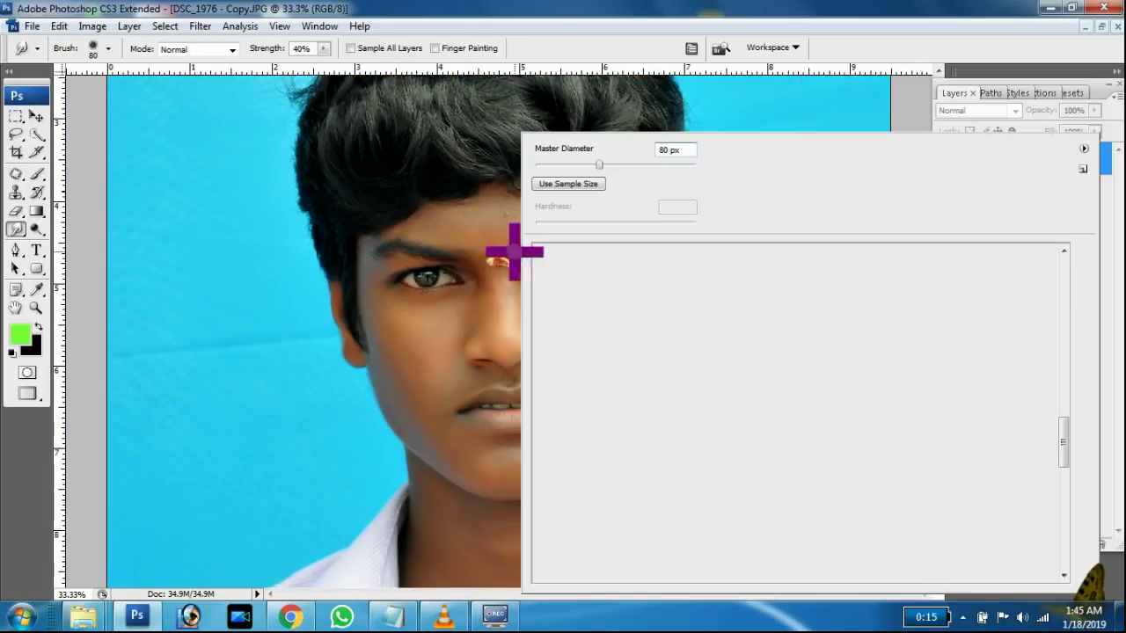
pyautogui.click(810, 413)
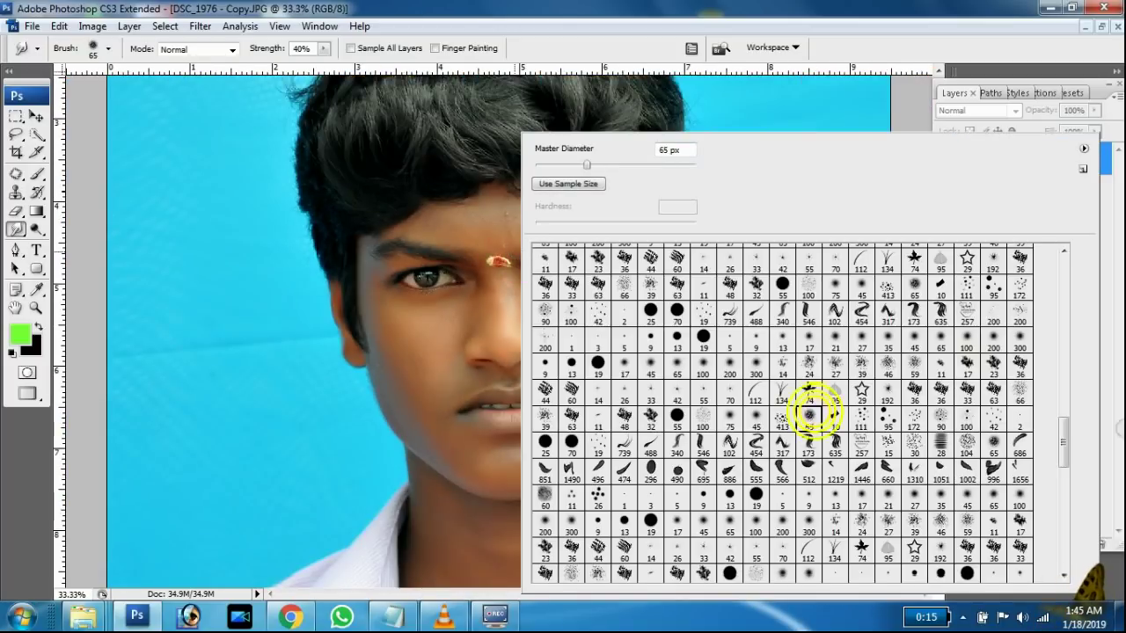
pyautogui.moveTo(1064, 453)
pyautogui.mouseDown()
pyautogui.moveTo(1062, 284)
pyautogui.moveTo(1063, 306)
pyautogui.mouseUp()
pyautogui.click(889, 360)
pyautogui.click(669, 164)
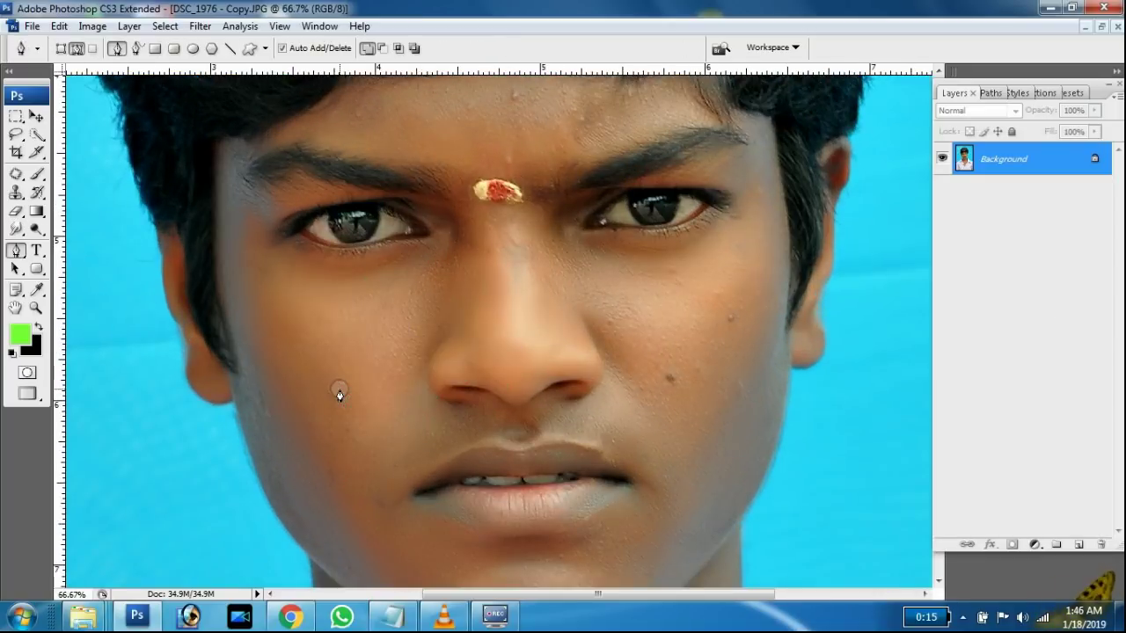
# Step: With the Smudge tool, reduce the brush to 125 px and stroke downward over the cheek on the image's left
pyautogui.press('b')
pyautogui.click(14, 228)
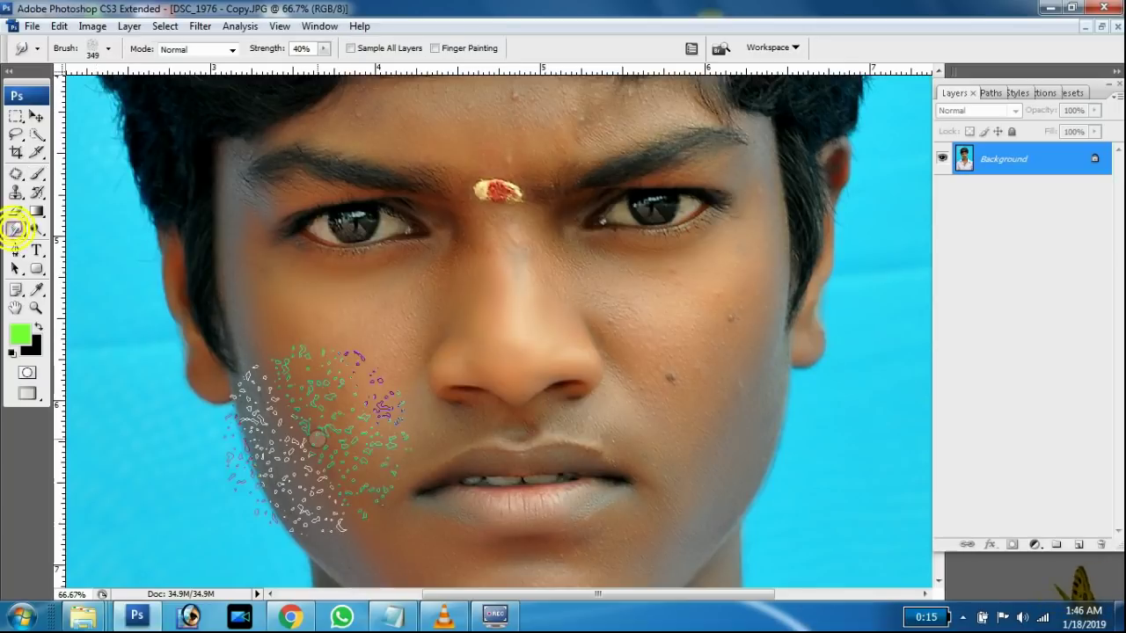
pyautogui.press('[')
pyautogui.press('[')
pyautogui.press('[')
pyautogui.press('[')
pyautogui.press('[')
pyautogui.press('[')
pyautogui.moveTo(356, 341)
pyautogui.mouseDown()
pyautogui.moveTo(337, 410)
pyautogui.moveTo(352, 418)
pyautogui.mouseUp()
pyautogui.moveTo(308, 331); pyautogui.dragTo(314, 409)
pyautogui.moveTo(320, 346); pyautogui.dragTo(343, 478)
# Step: Dab the smudge brush over the rough skin patches across the cheek on the image's left
pyautogui.click(341, 464)
pyautogui.click(301, 344)
pyautogui.click(308, 431)
pyautogui.click(272, 339)
pyautogui.click(320, 375)
pyautogui.click(259, 334)
pyautogui.click(268, 365)
pyautogui.click(337, 362)
pyautogui.click(304, 360)
# Step: Blend the lower cheek toward the mouth and the skin beneath the eye on the image's left
pyautogui.hotkey('ctrl', '+')
pyautogui.moveTo(326, 452); pyautogui.dragTo(460, 414)
pyautogui.moveTo(387, 339); pyautogui.dragTo(367, 459)
pyautogui.moveTo(269, 322)
pyautogui.mouseDown()
pyautogui.moveTo(320, 443)
pyautogui.moveTo(355, 417)
pyautogui.moveTo(361, 299)
pyautogui.mouseUp()
# Step: Choose another smudge brush tip from the end of the brush preset list
pyautogui.rightClick(364, 410)
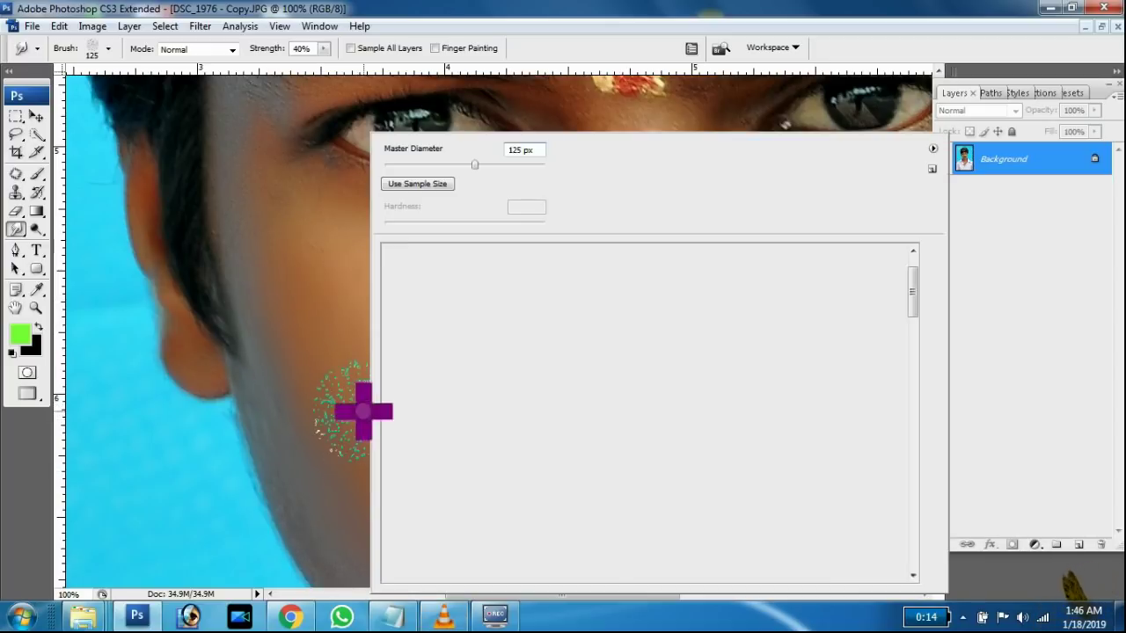
pyautogui.moveTo(915, 286); pyautogui.dragTo(913, 537)
pyautogui.click(605, 567)
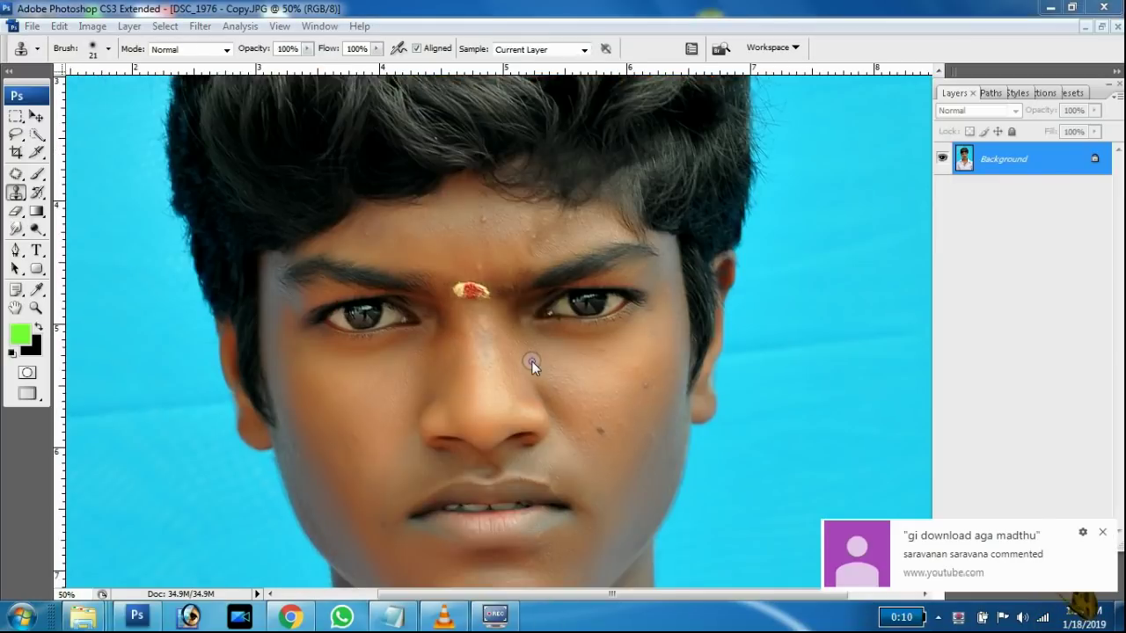
# Step: With the Smudge tool, choose the three-dot brush tip from the end of the presets and enlarge it to 150 px
pyautogui.click(16, 229)
pyautogui.hotkey('ctrl', '+')
pyautogui.rightClick(452, 364)
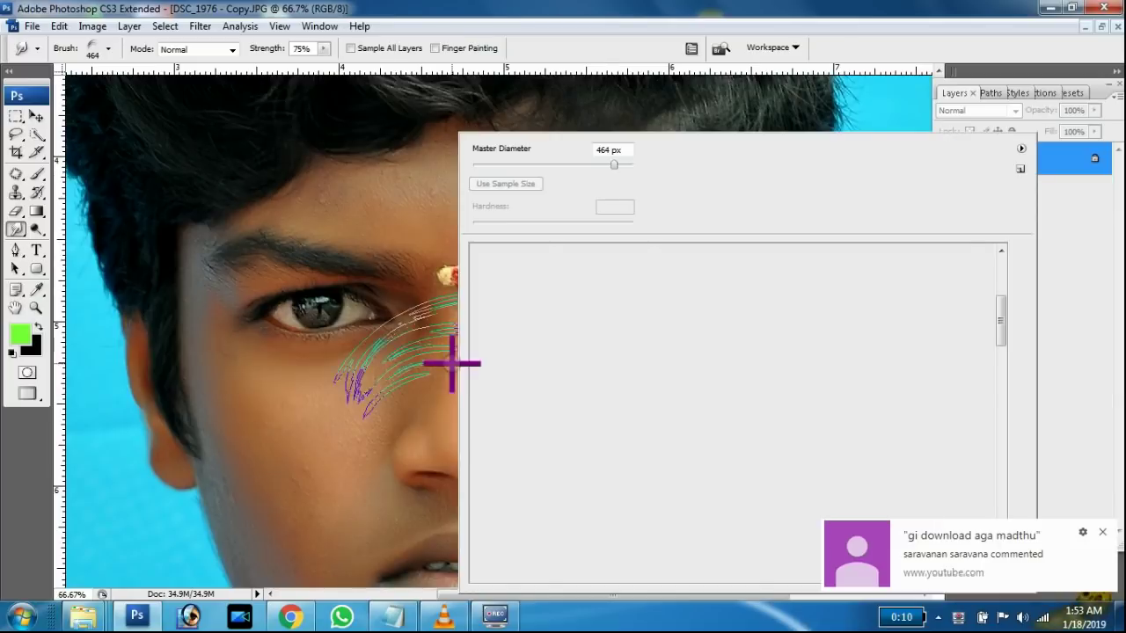
pyautogui.moveTo(1006, 329); pyautogui.dragTo(1007, 541)
pyautogui.click(1105, 538)
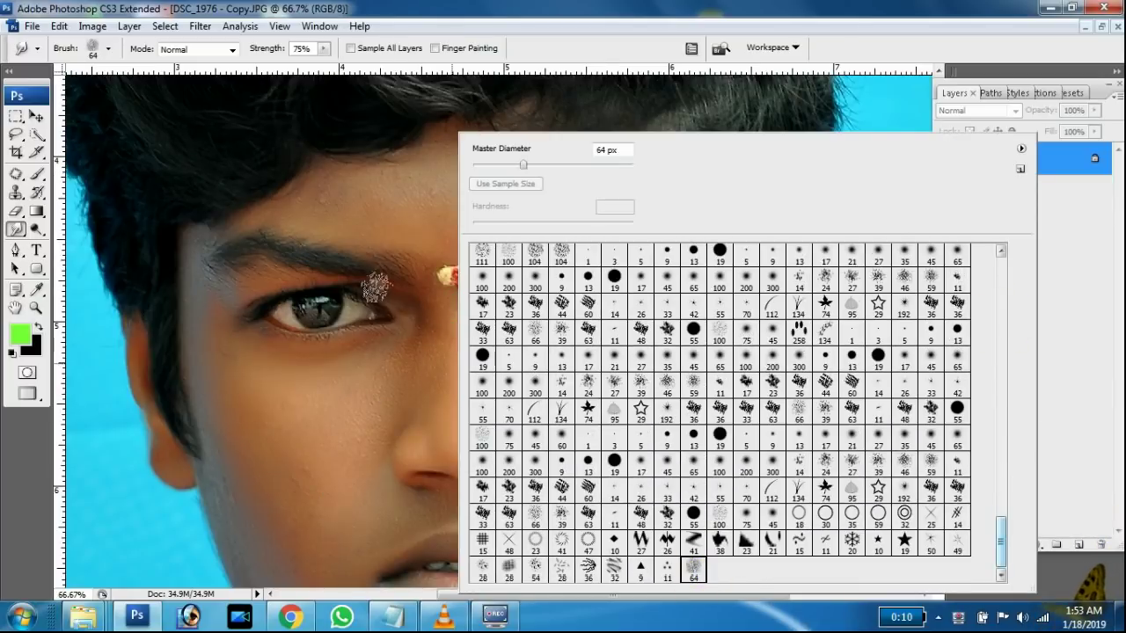
pyautogui.moveTo(381, 437); pyautogui.dragTo(377, 519)
pyautogui.moveTo(404, 345); pyautogui.dragTo(450, 525)
pyautogui.press(']')
pyautogui.press(']')
pyautogui.press(']')
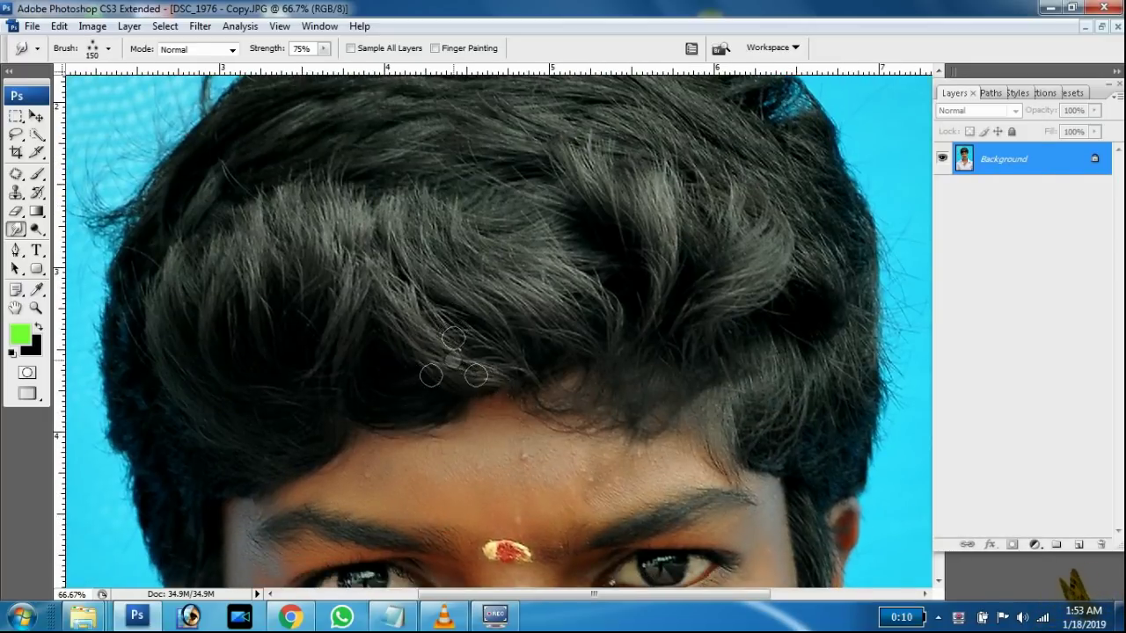
# Step: Reduce the smudge brush to 70 px and stroke upward along the front hair strands on the image's left
pyautogui.hotkey('ctrl', '+')
pyautogui.moveTo(512, 406)
pyautogui.mouseDown()
pyautogui.moveTo(442, 369)
pyautogui.moveTo(342, 279)
pyautogui.moveTo(374, 304)
pyautogui.mouseUp()
pyautogui.moveTo(527, 385)
pyautogui.mouseDown()
pyautogui.moveTo(368, 265)
pyautogui.moveTo(315, 153)
pyautogui.mouseUp()
pyautogui.moveTo(297, 251); pyautogui.dragTo(289, 99)
pyautogui.moveTo(312, 146); pyautogui.dragTo(387, 198)
pyautogui.moveTo(341, 419)
pyautogui.mouseDown()
pyautogui.moveTo(355, 293)
pyautogui.moveTo(340, 188)
pyautogui.mouseUp()
pyautogui.moveTo(328, 311)
pyautogui.mouseDown()
pyautogui.moveTo(300, 181)
pyautogui.moveTo(300, 115)
pyautogui.mouseUp()
pyautogui.moveTo(317, 221)
pyautogui.mouseDown()
pyautogui.moveTo(320, 59)
pyautogui.moveTo(375, 50)
pyautogui.mouseUp()
pyautogui.moveTo(312, 340); pyautogui.dragTo(430, 299)
pyautogui.hotkey('ctrl', '-')
pyautogui.hotkey('ctrl', '-')
pyautogui.hotkey('ctrl', '-')
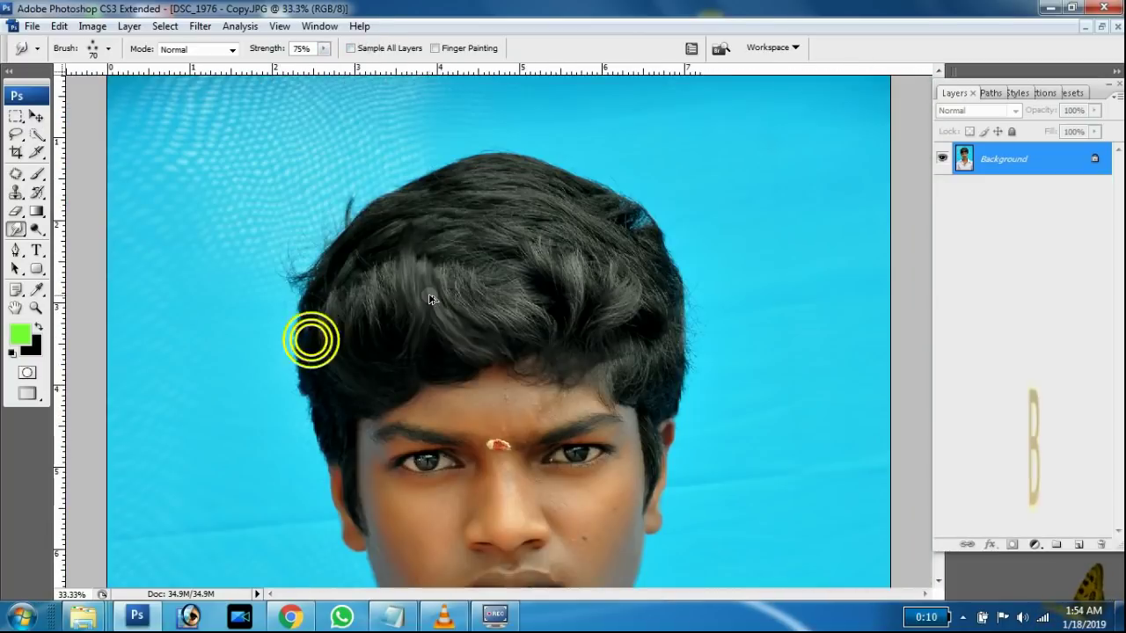
# Step: Choose the five-dot smudge brush tip and set its size to 60 px for the hair on the image's left
pyautogui.rightClick(431, 300)
pyautogui.moveTo(976, 547); pyautogui.dragTo(987, 477)
pyautogui.click(507, 347)
pyautogui.click(383, 393)
pyautogui.hotkey('ctrl', '+')
pyautogui.hotkey('ctrl', '+')
pyautogui.moveTo(382, 394)
pyautogui.mouseDown()
pyautogui.moveTo(493, 402)
pyautogui.moveTo(517, 306)
pyautogui.mouseUp()
pyautogui.hotkey('ctrl', '+')
pyautogui.press(']')
pyautogui.press(']')
pyautogui.press(']')
# Step: Smudge the dark hair above the temple on the image's left with long upward strokes following the strands
pyautogui.click(414, 432)
pyautogui.moveTo(286, 444)
pyautogui.mouseDown()
pyautogui.moveTo(208, 364)
pyautogui.moveTo(163, 268)
pyautogui.mouseUp()
pyautogui.moveTo(369, 428)
pyautogui.mouseDown()
pyautogui.moveTo(242, 302)
pyautogui.moveTo(196, 228)
pyautogui.moveTo(158, 87)
pyautogui.mouseUp()
pyautogui.moveTo(175, 270)
pyautogui.mouseDown()
pyautogui.moveTo(159, 155)
pyautogui.moveTo(148, 190)
pyautogui.mouseUp()
pyautogui.moveTo(186, 319); pyautogui.dragTo(156, 132)
pyautogui.moveTo(237, 220); pyautogui.dragTo(214, 117)
pyautogui.moveTo(219, 191); pyautogui.dragTo(197, 98)
pyautogui.moveTo(327, 354); pyautogui.dragTo(231, 191)
pyautogui.moveTo(247, 257); pyautogui.dragTo(218, 131)
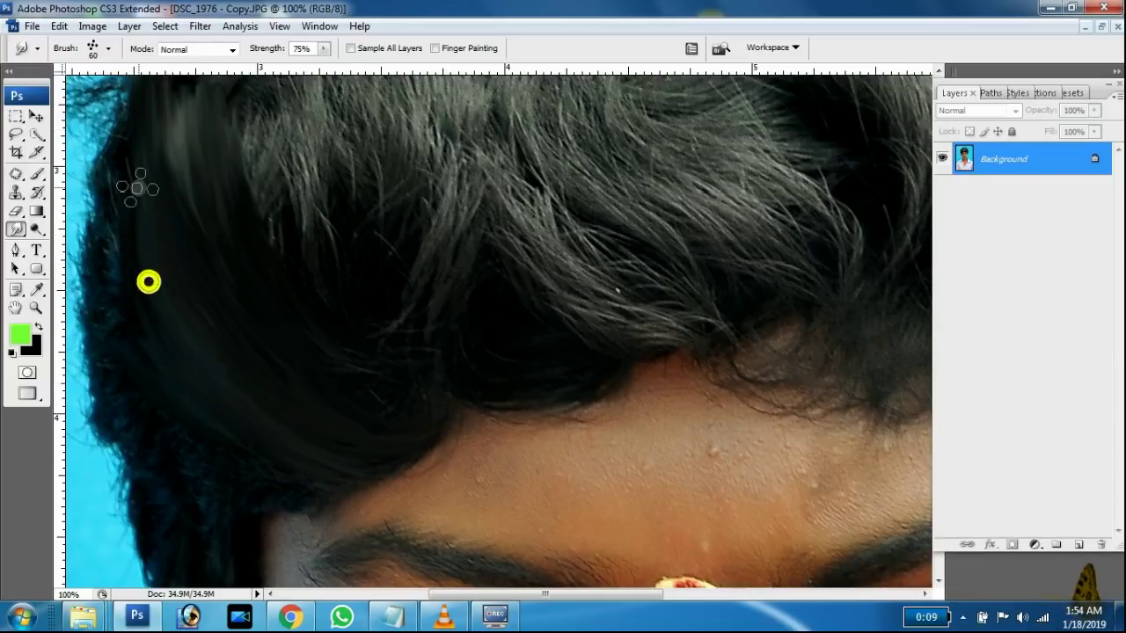
pyautogui.hotkey('ctrl', '-')
pyautogui.hotkey('ctrl', '-')
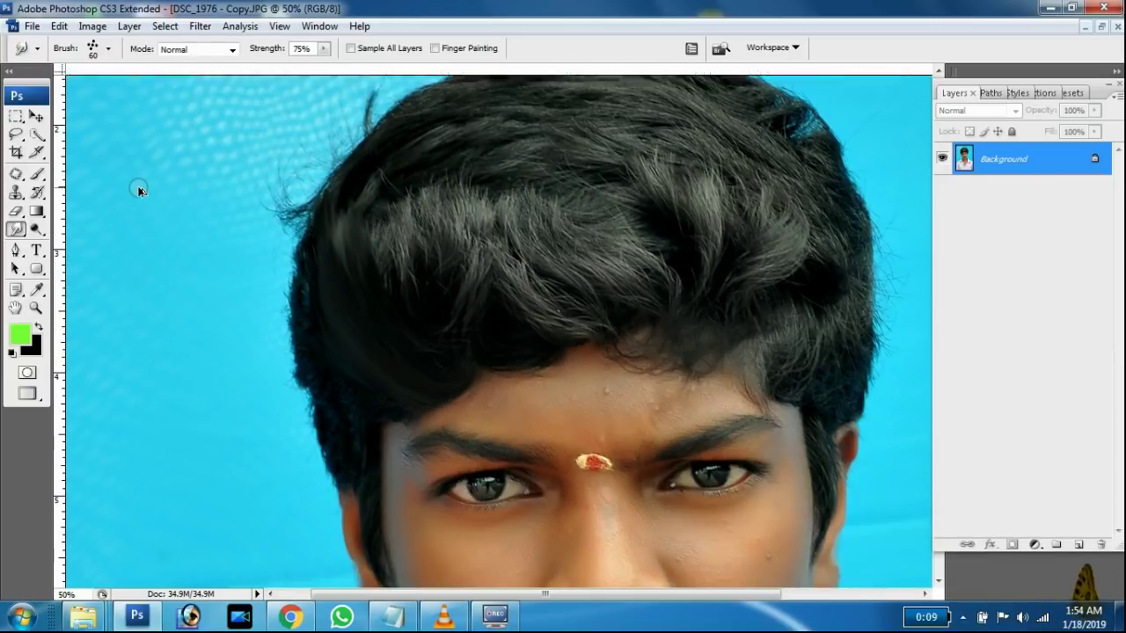
# Step: Try several other preset brush tips for the hair, including the 568, 580, 1083, 854, 2492 and 228 px ones
pyautogui.rightClick(495, 259)
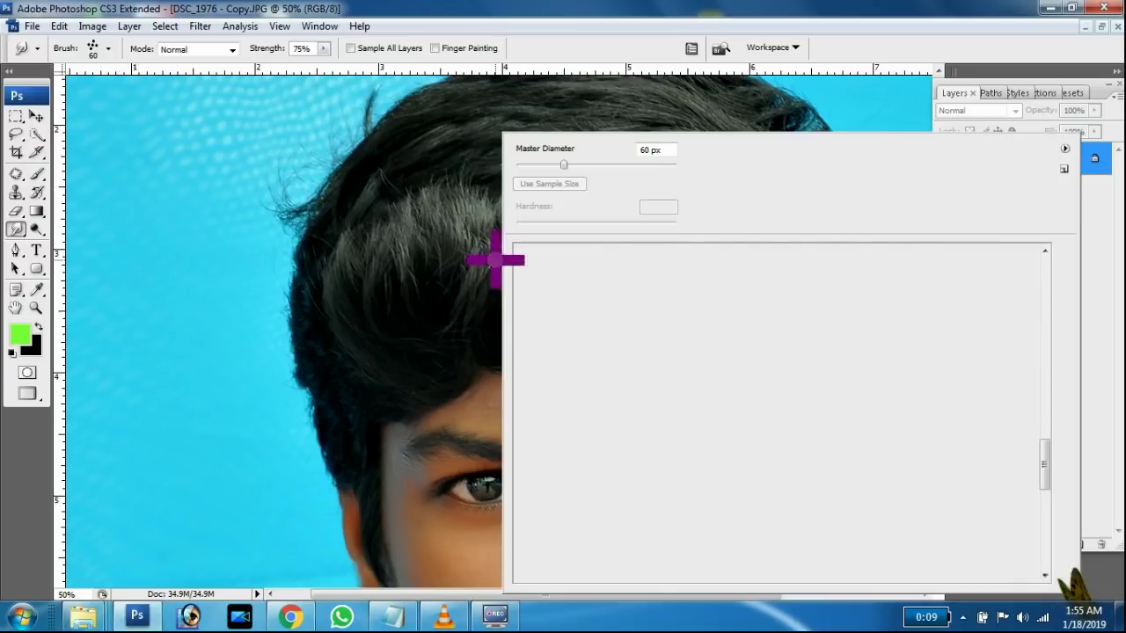
pyautogui.moveTo(1044, 486); pyautogui.dragTo(1042, 436)
pyautogui.scroll(5, 1045, 440)
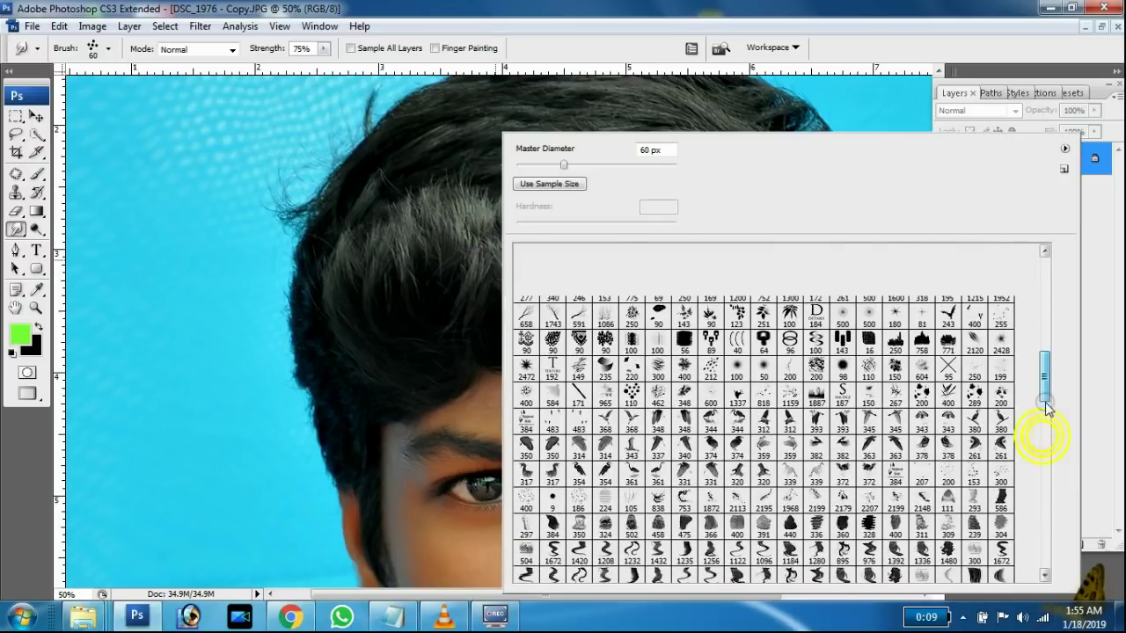
pyautogui.click(921, 308)
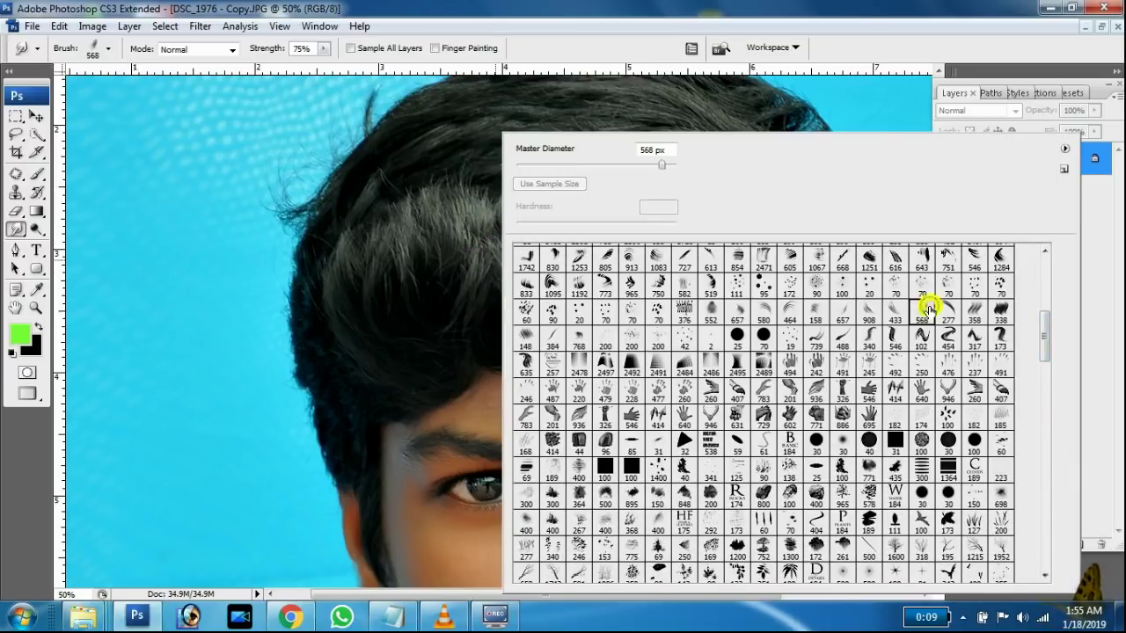
pyautogui.click(769, 309)
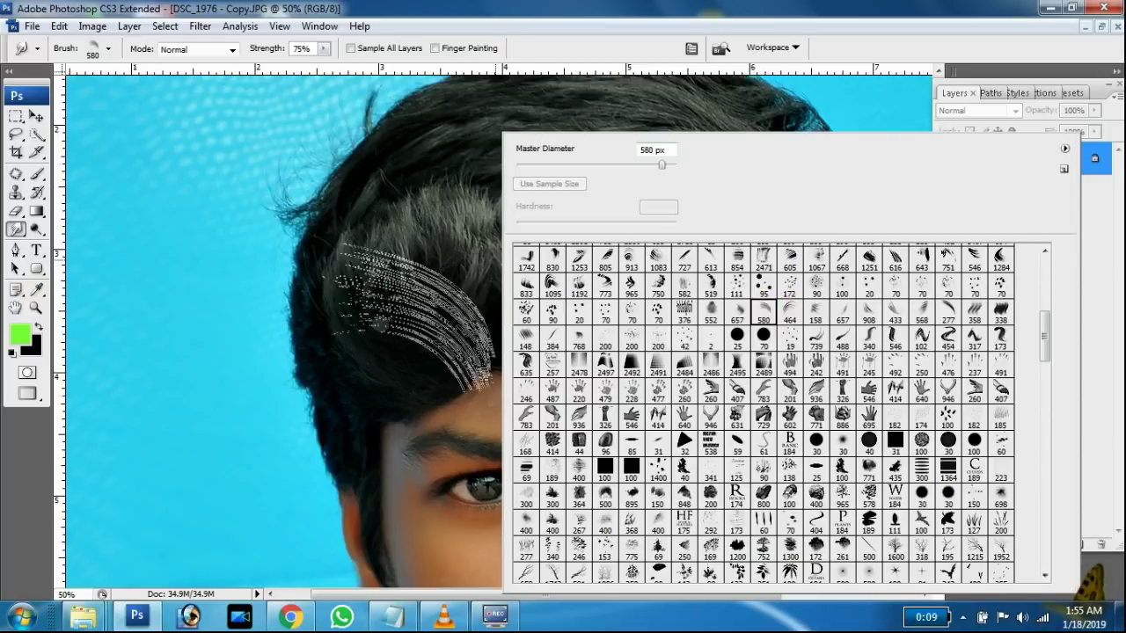
pyautogui.click(655, 256)
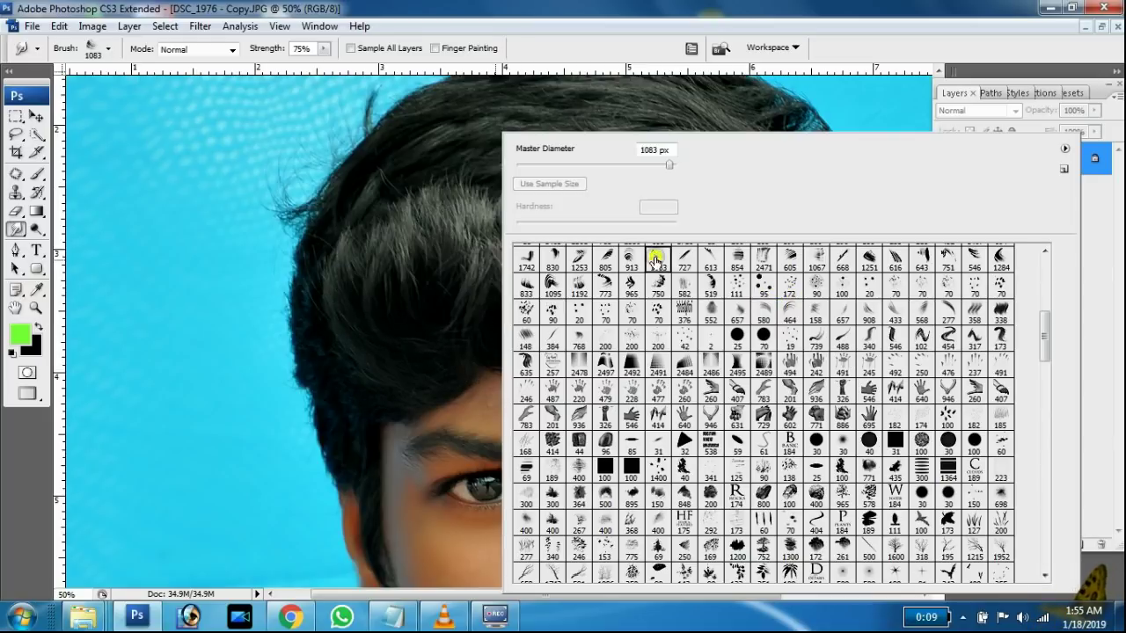
pyautogui.click(604, 256)
pyautogui.click(734, 257)
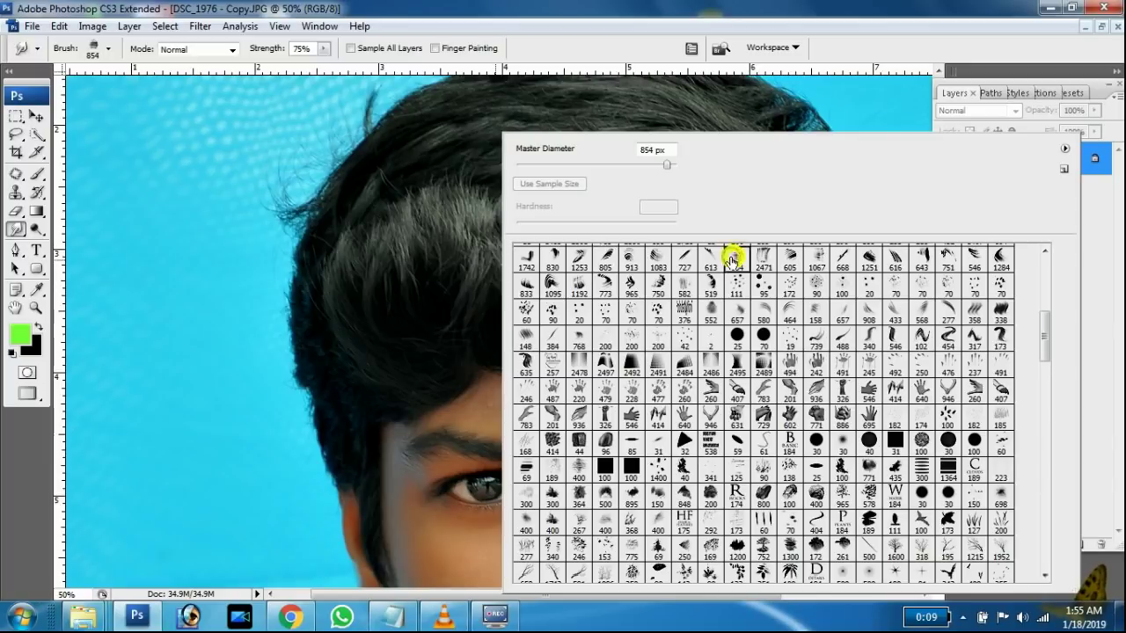
pyautogui.click(604, 314)
pyautogui.click(632, 363)
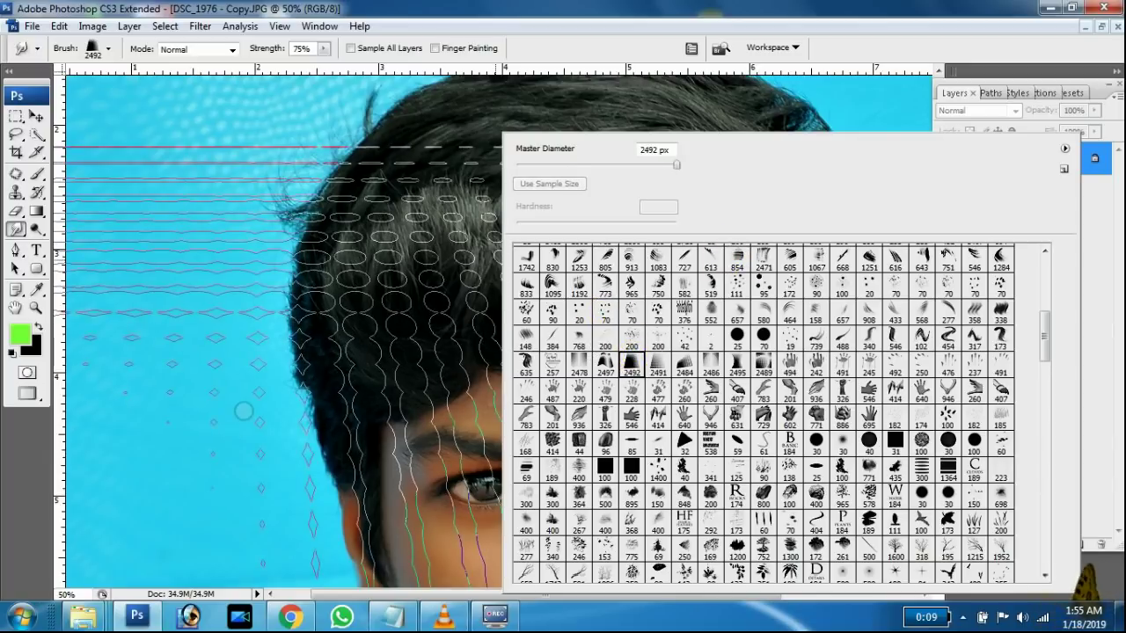
pyautogui.click(632, 391)
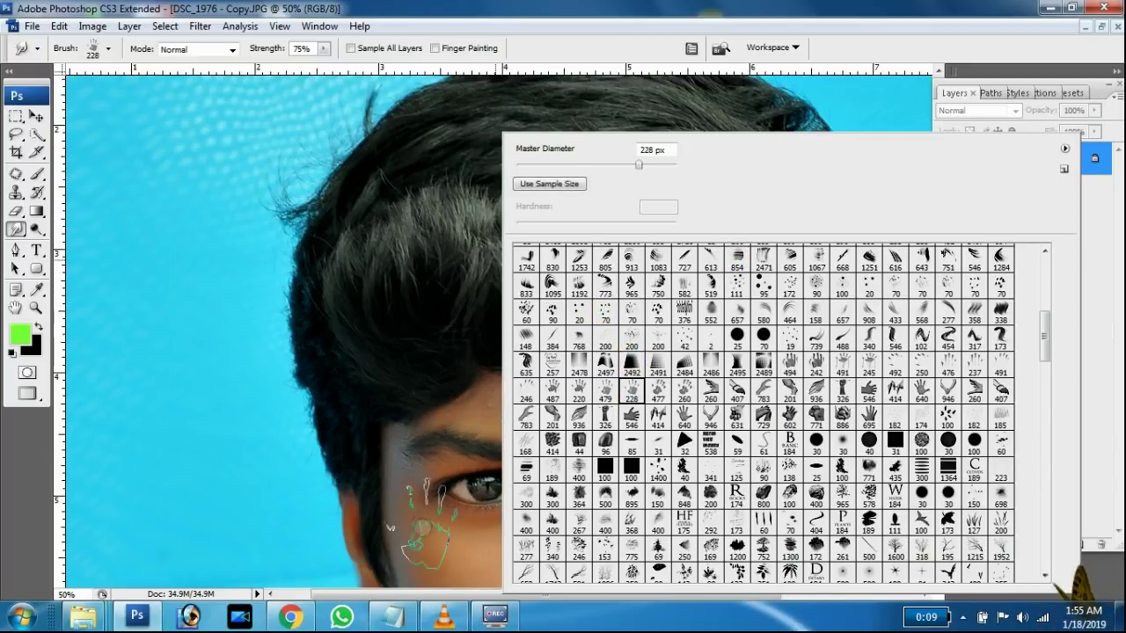
pyautogui.press('Return')
# Step: Choose the 134 px grass-blade brush tip and dab it on the front hair above the eye on the image's left
pyautogui.rightClick(217, 478)
pyautogui.moveTo(765, 339); pyautogui.dragTo(767, 295)
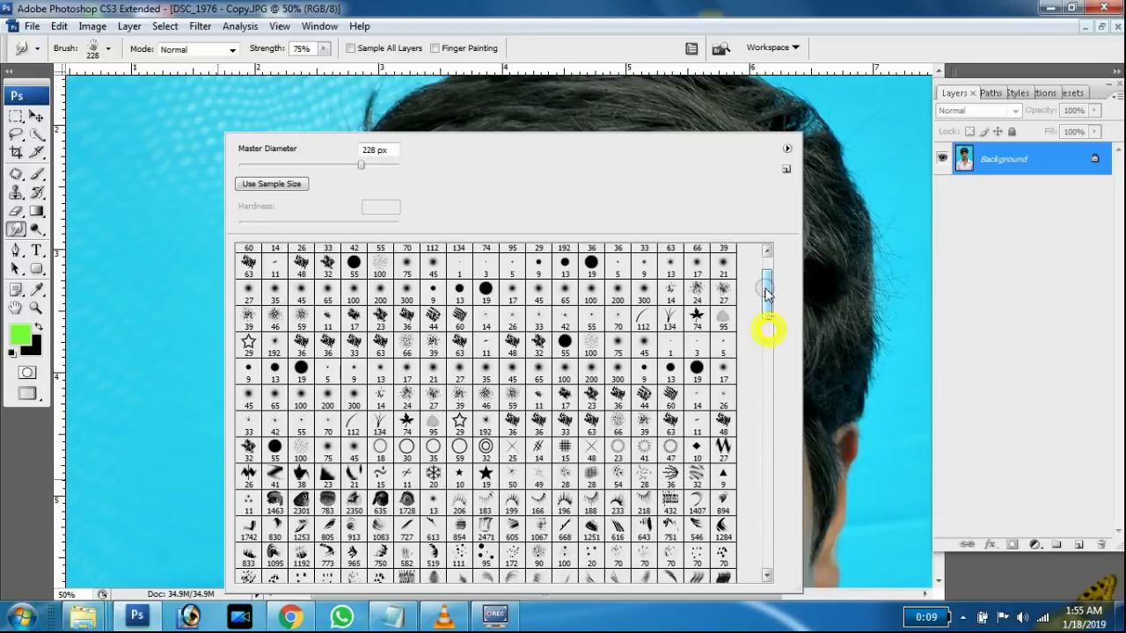
pyautogui.click(641, 450)
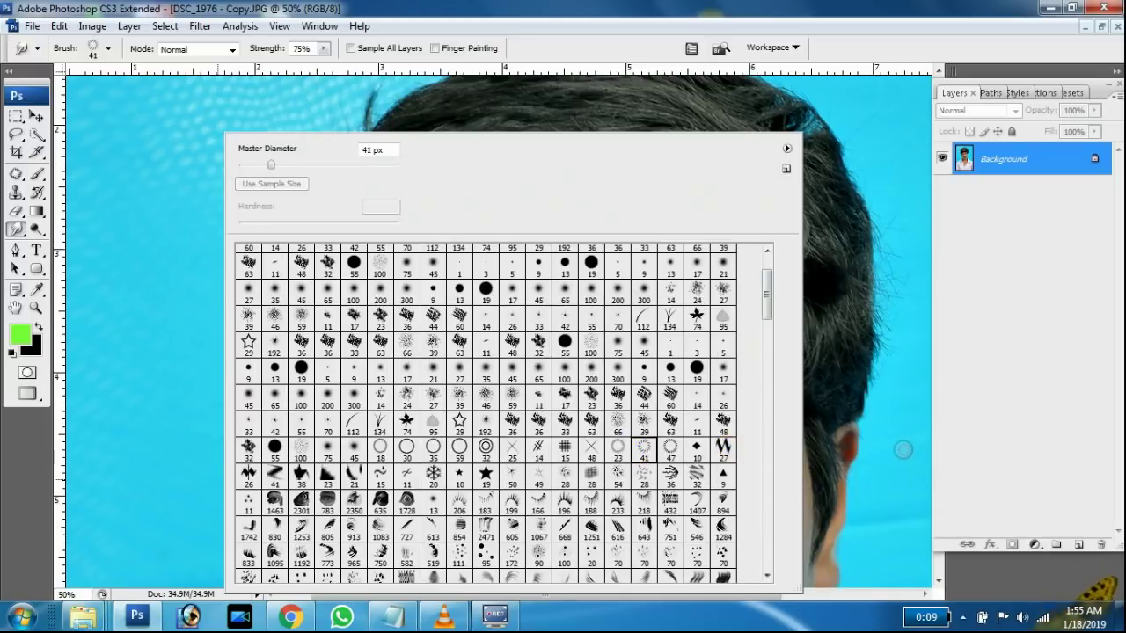
pyautogui.rightClick(903, 450)
pyautogui.click(618, 286)
pyautogui.click(692, 262)
pyautogui.click(989, 318)
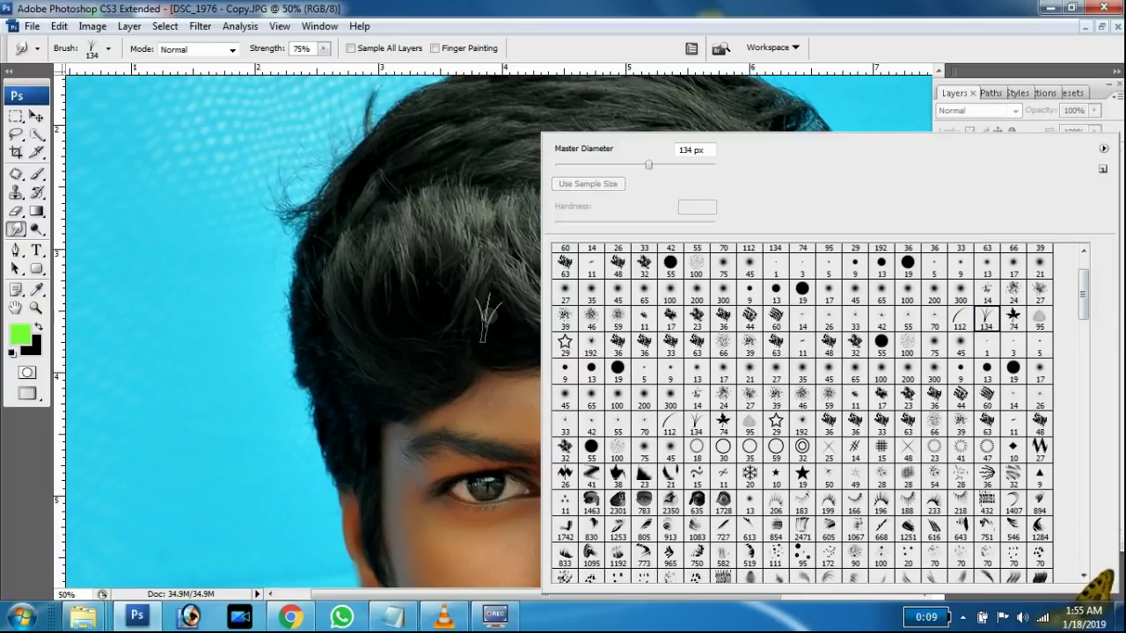
pyautogui.click(484, 318)
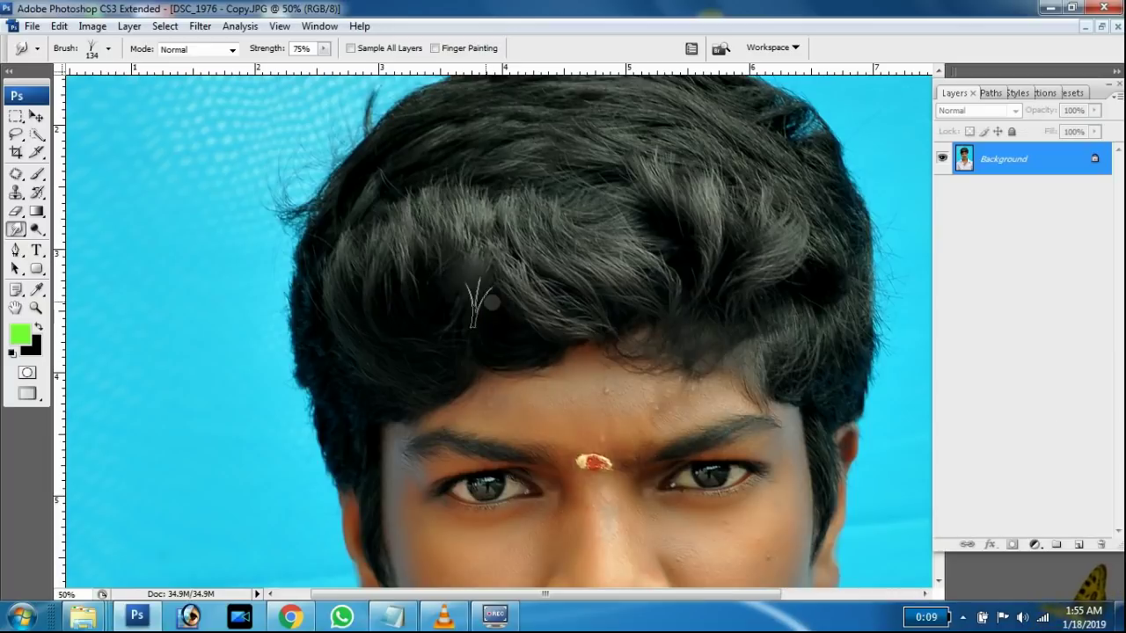
# Step: Minimize the portrait's document window and the Photoshop window to return to the desktop
pyautogui.rightClick(425, 268)
pyautogui.moveTo(973, 304); pyautogui.dragTo(976, 563)
pyautogui.click(1101, 26)
pyautogui.click(662, 115)
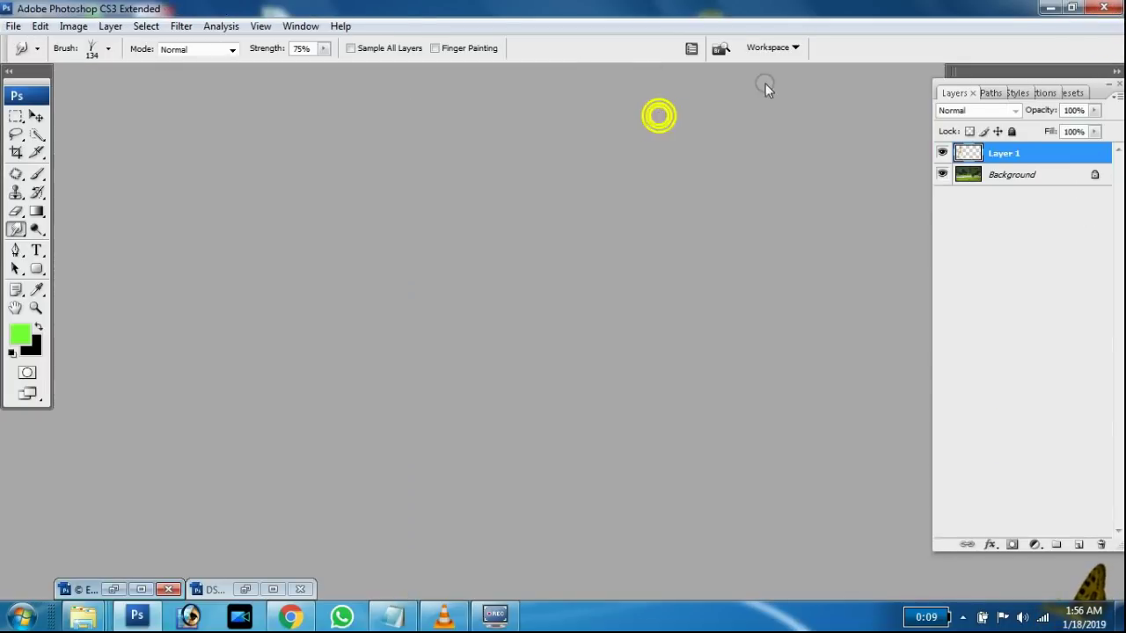
pyautogui.click(1046, 7)
pyautogui.rightClick(754, 152)
pyautogui.click(794, 224)
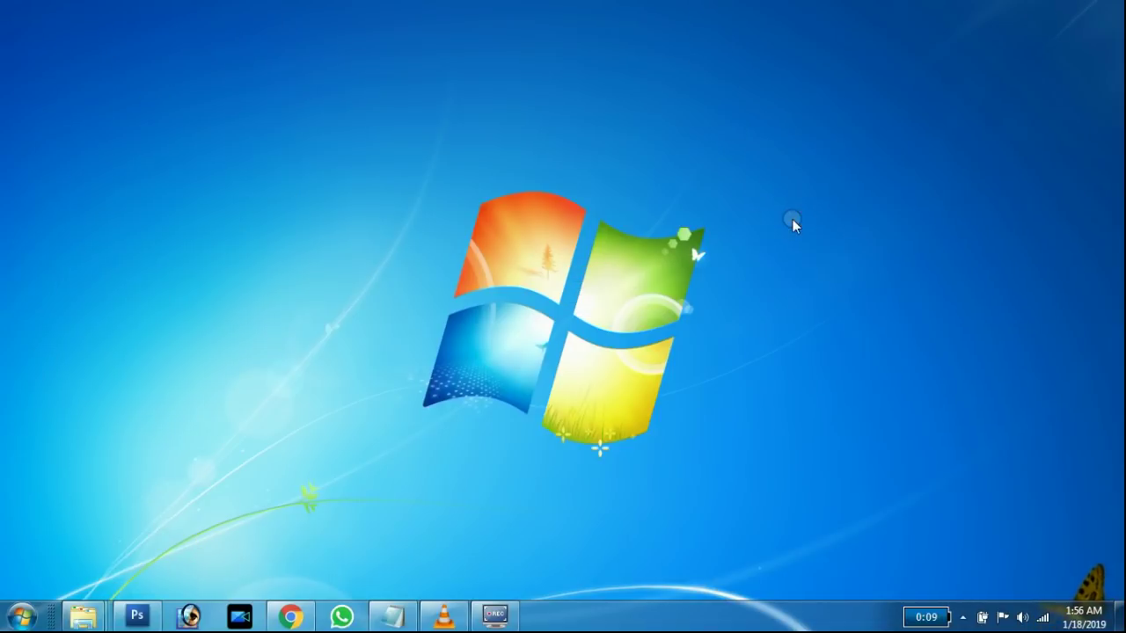